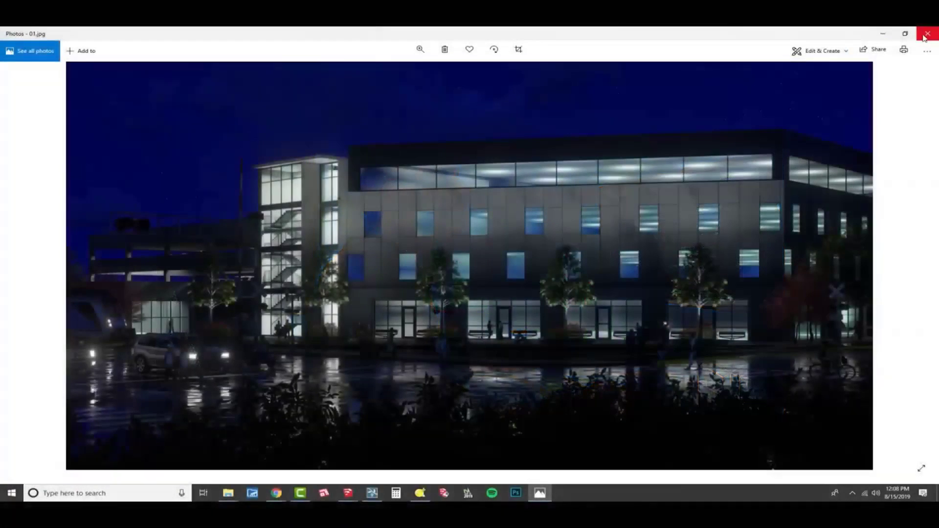
Step: Close the rendered night photo, dismiss the finished render and return to build mode
left_click(921, 36)
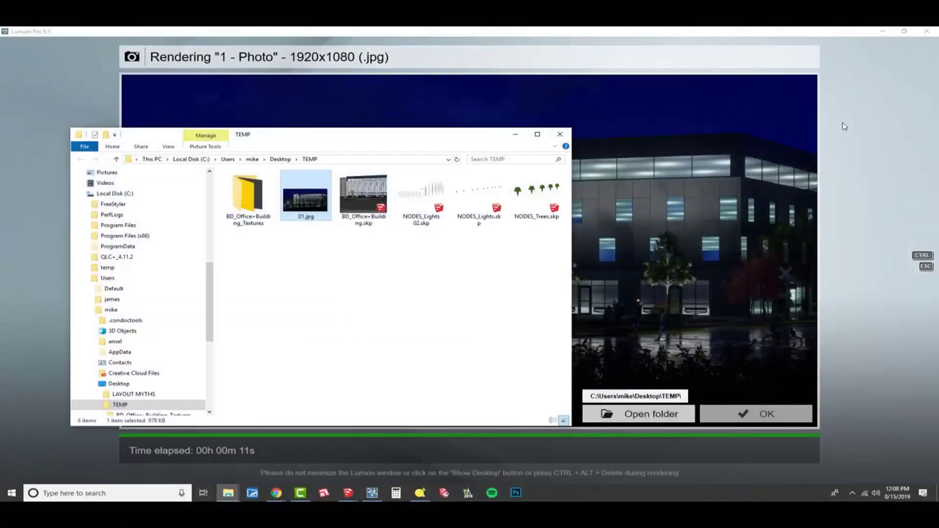
left_click(842, 127)
left_click(727, 418)
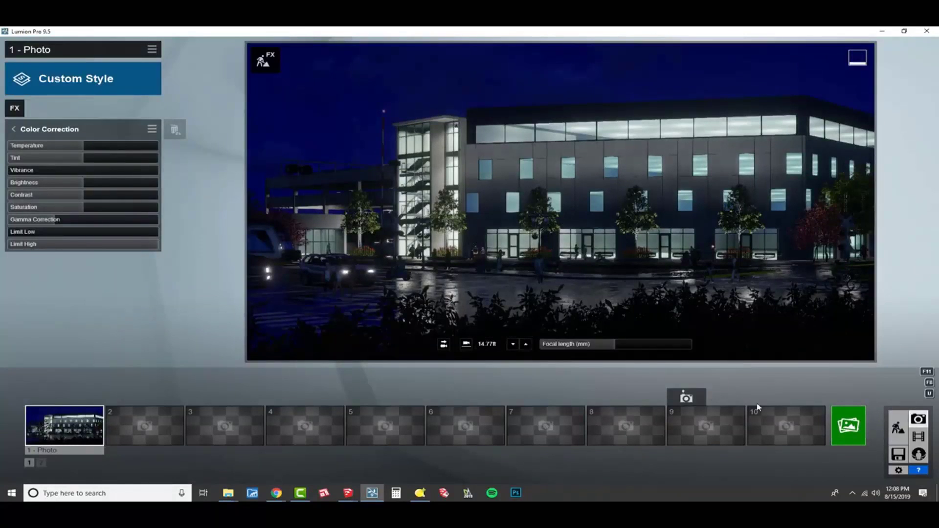
left_click(898, 427)
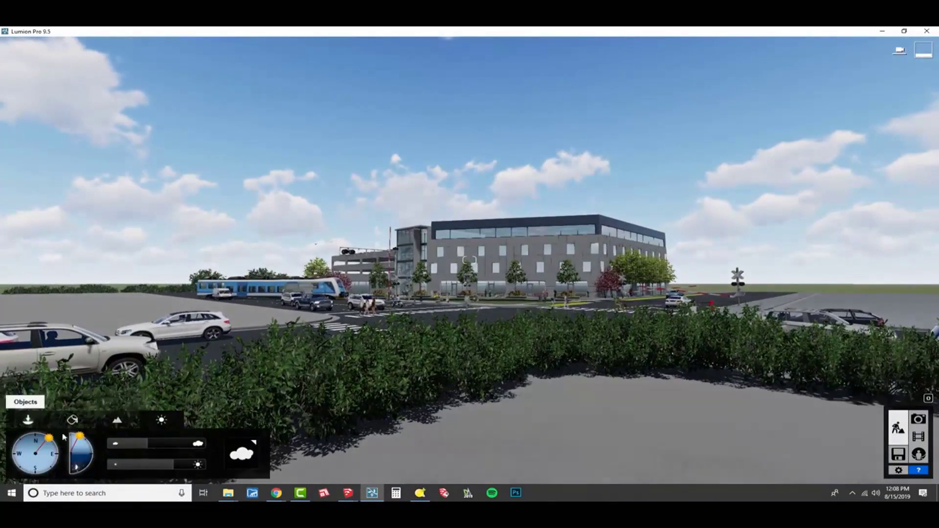
Step: Lower the sun height below the horizon to turn the scene around the office building to night
left_click_drag(80, 436, 92, 459)
key("shift+w")
right_click_drag(191, 370, 192, 410)
key("w")
key("s")
key("s")
right_click_drag(128, 321, 145, 321)
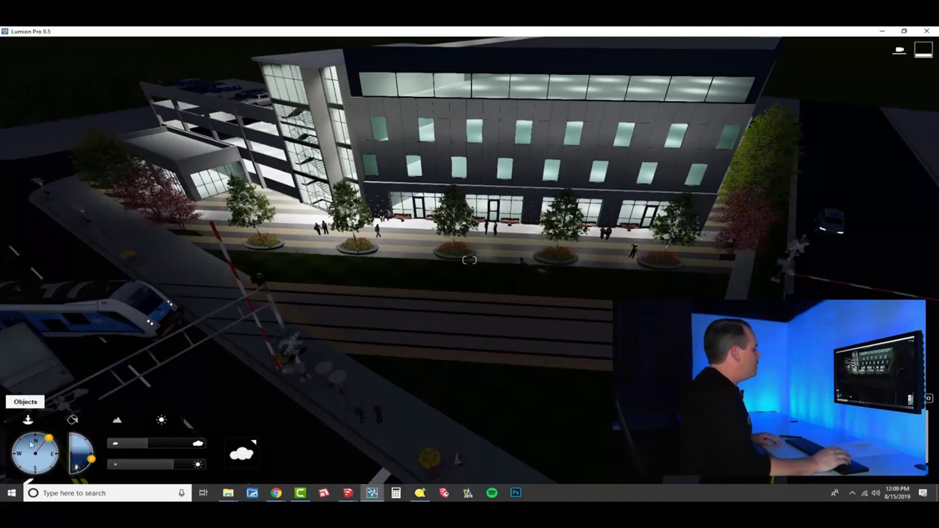
Step: Choose the Lamp20 spotlight from the Lights and Utilities library for placement
left_click(29, 420)
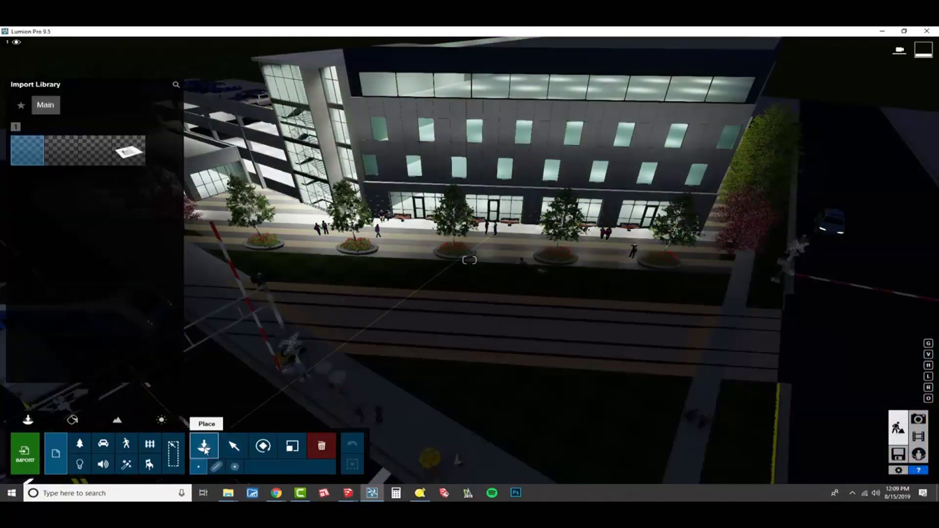
left_click(79, 463)
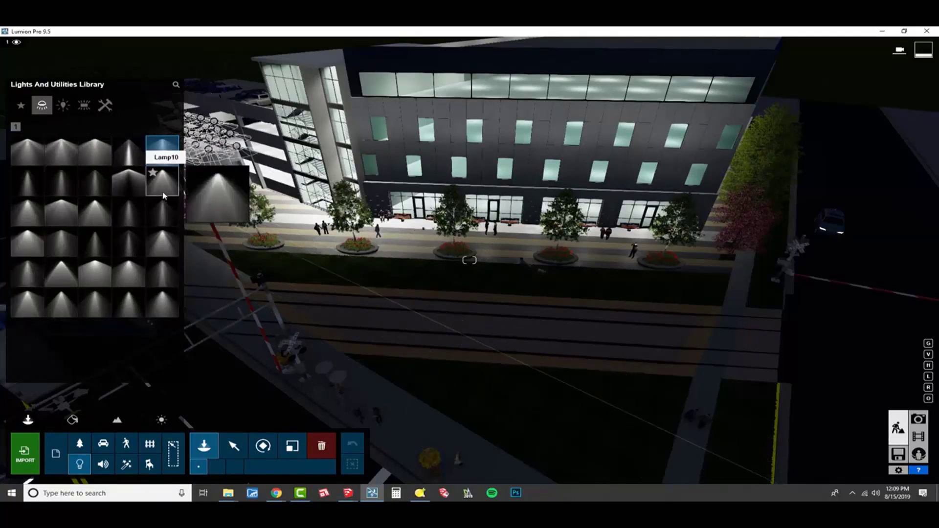
left_click(162, 240)
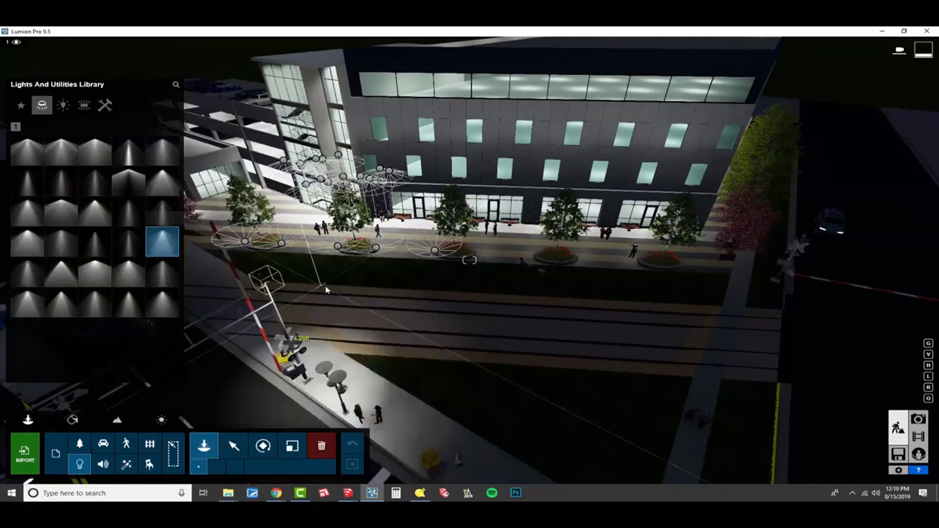
Step: Place six Lamp20 spotlights in a spaced row on the ground in front of the building, between the tree planters and the rail tracks
right_click_drag(373, 269, 335, 244)
key("w")
right_click_drag(313, 289, 299, 289)
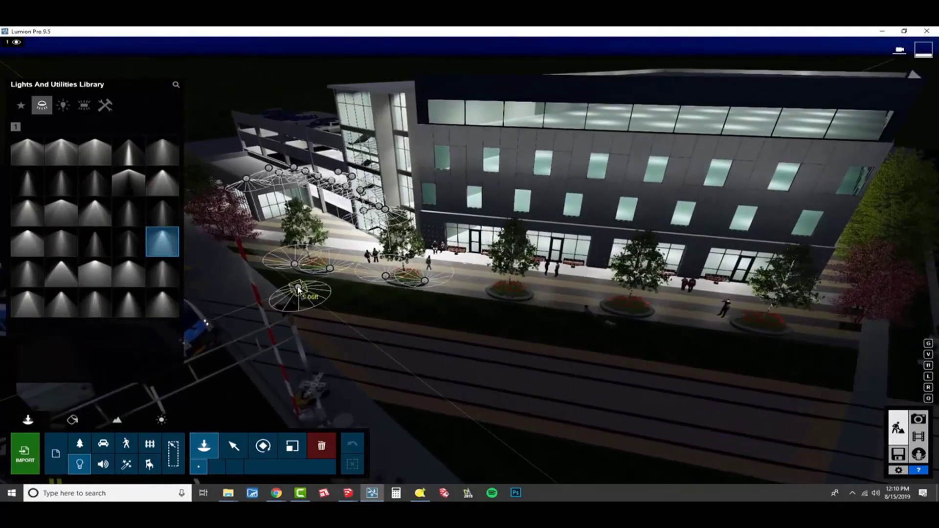
left_click(297, 286)
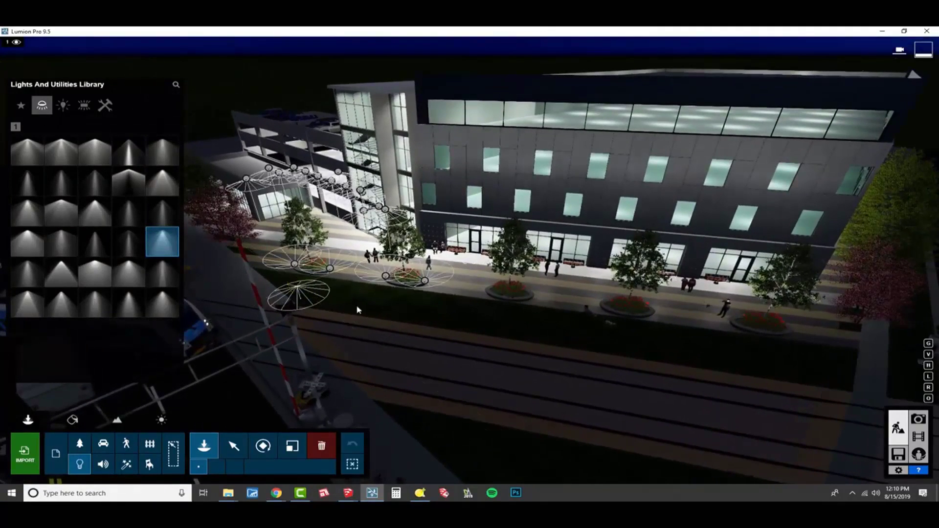
left_click(393, 304)
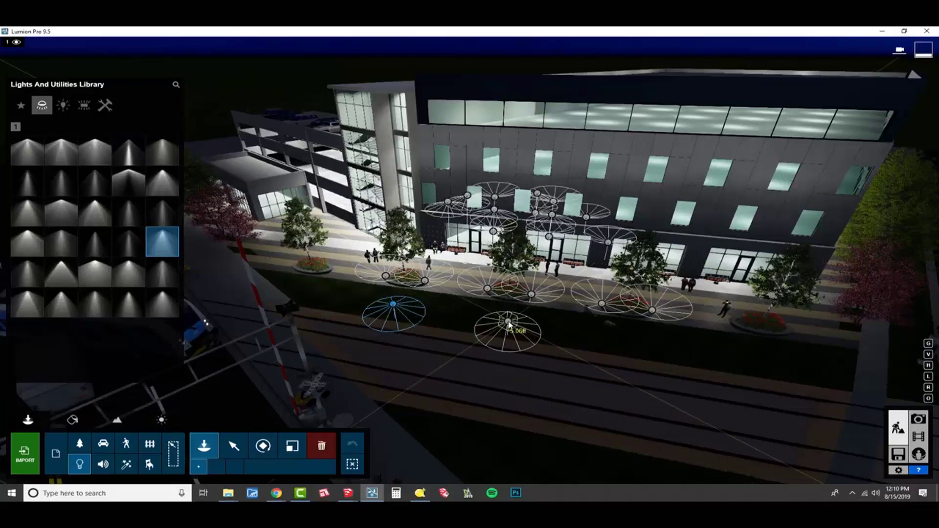
left_click(507, 321)
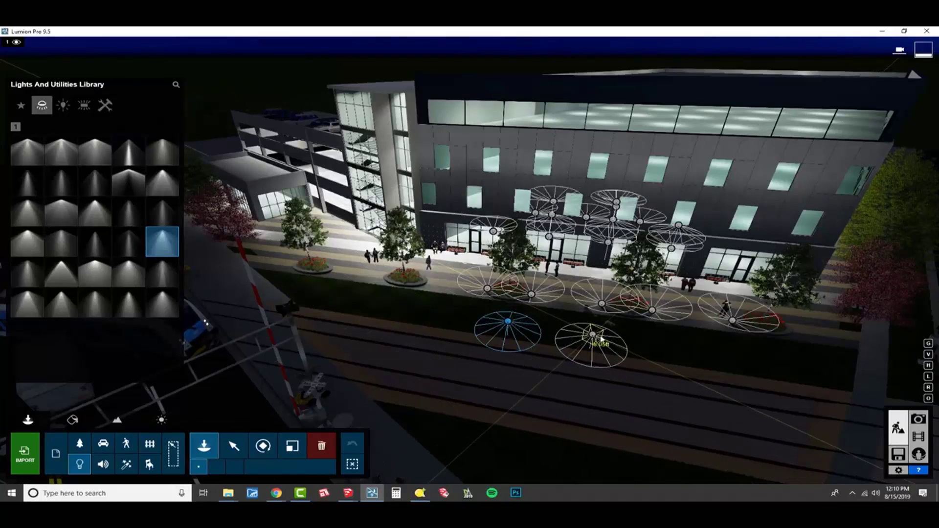
left_click(634, 341)
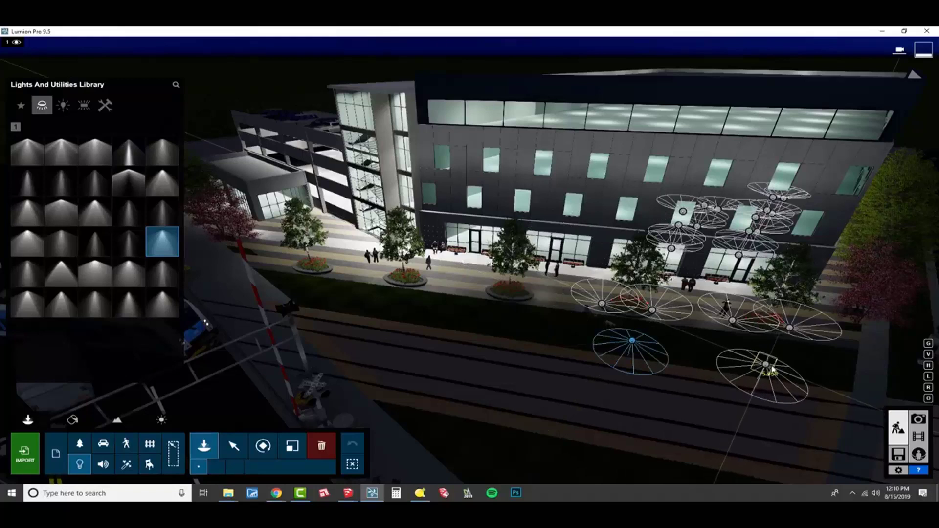
key("a")
right_click_drag(781, 362, 798, 323)
left_click(785, 323)
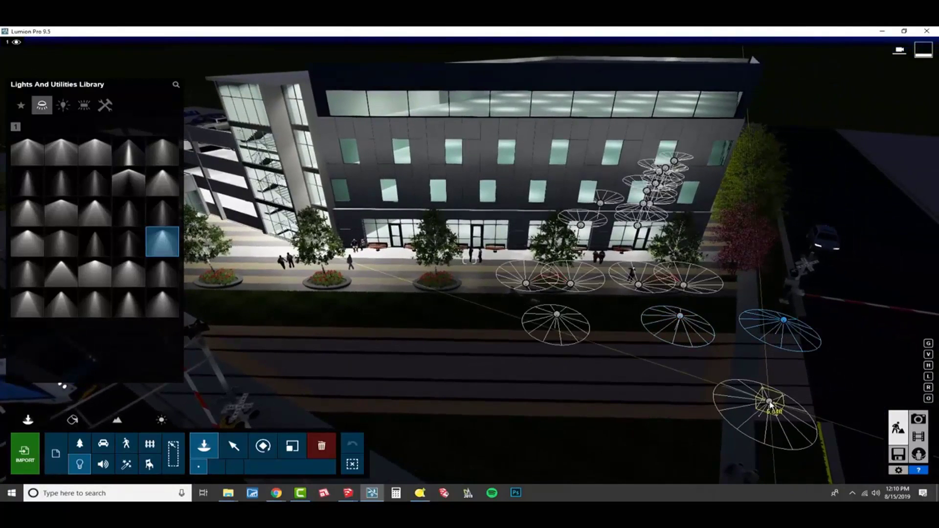
key("s")
right_click_drag(753, 397, 742, 389)
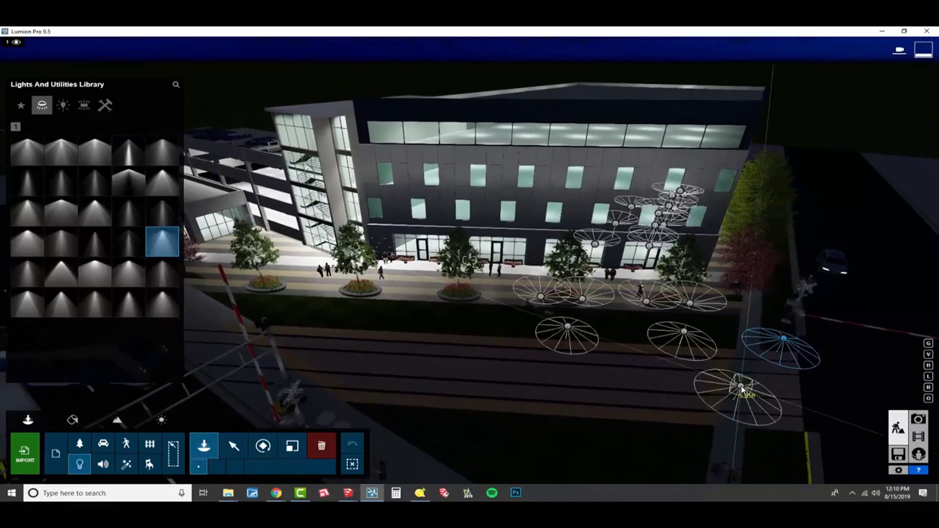
Step: Select all six Lamp20 spotlights in the row and raise them together above the ground
left_click(233, 446)
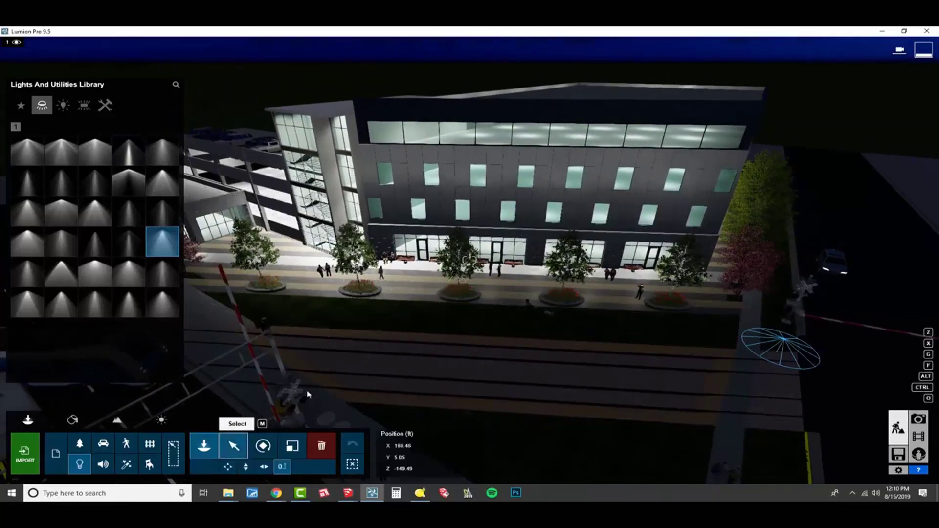
left_click(362, 334)
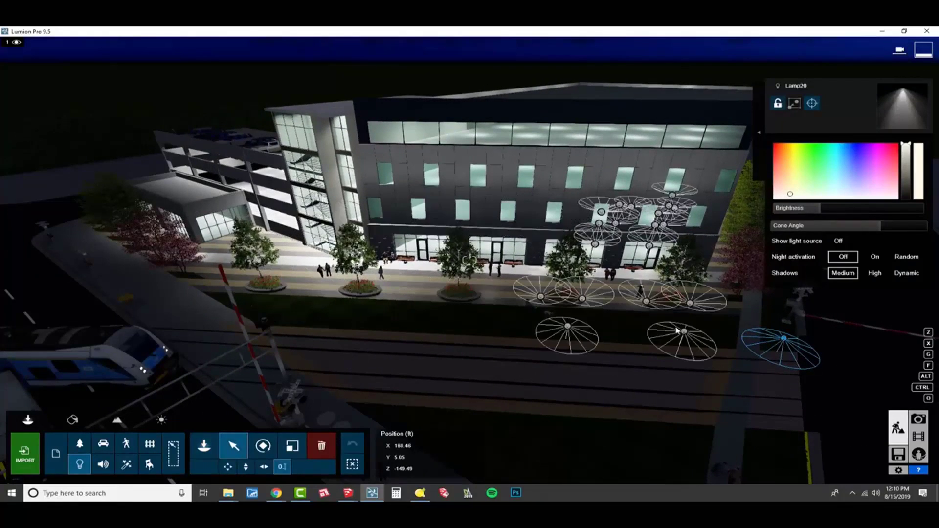
left_click(759, 132)
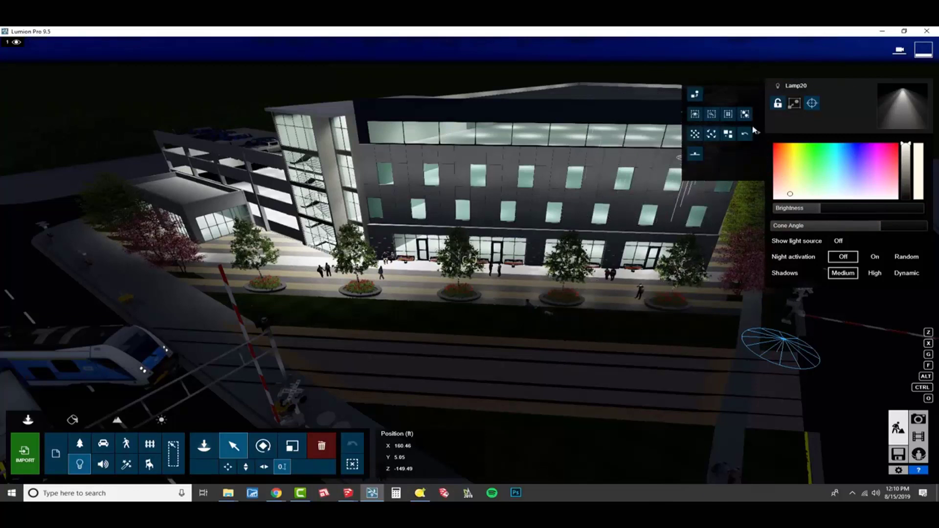
left_click(728, 115)
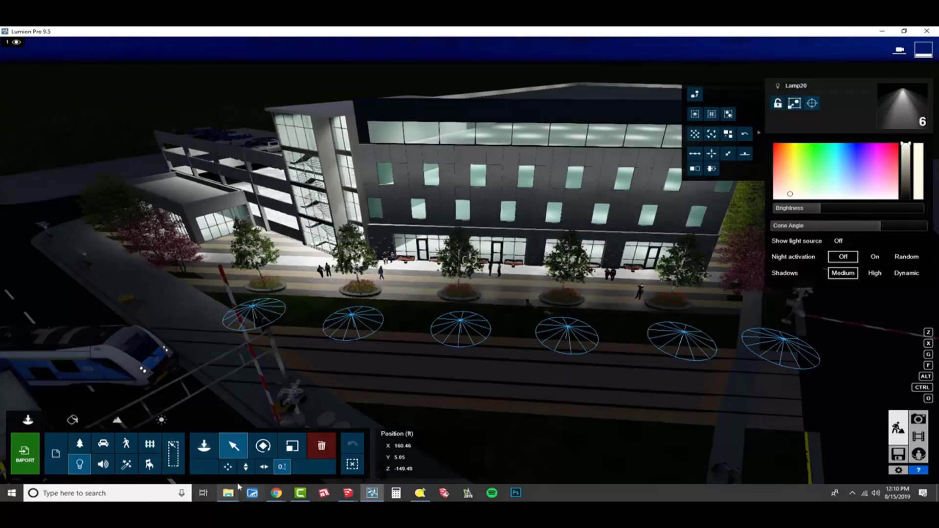
left_click(245, 467)
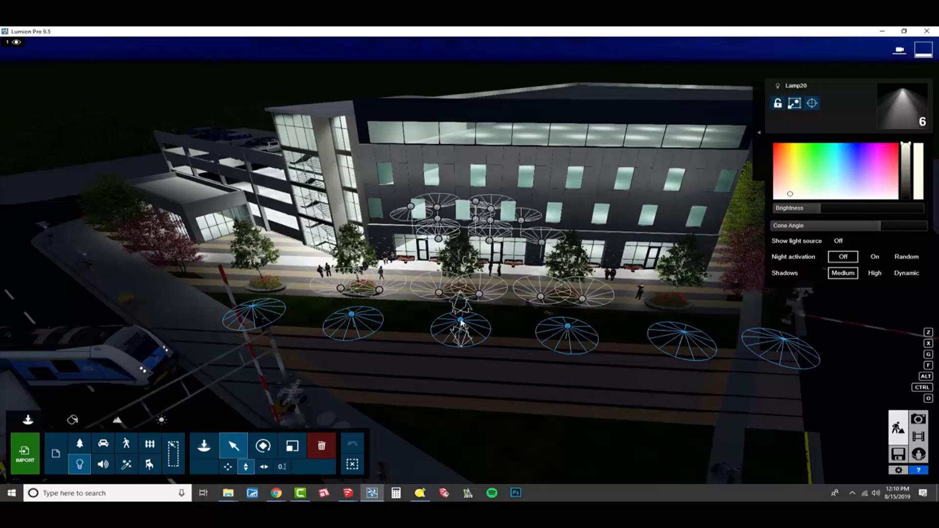
left_click_drag(460, 311, 482, 265)
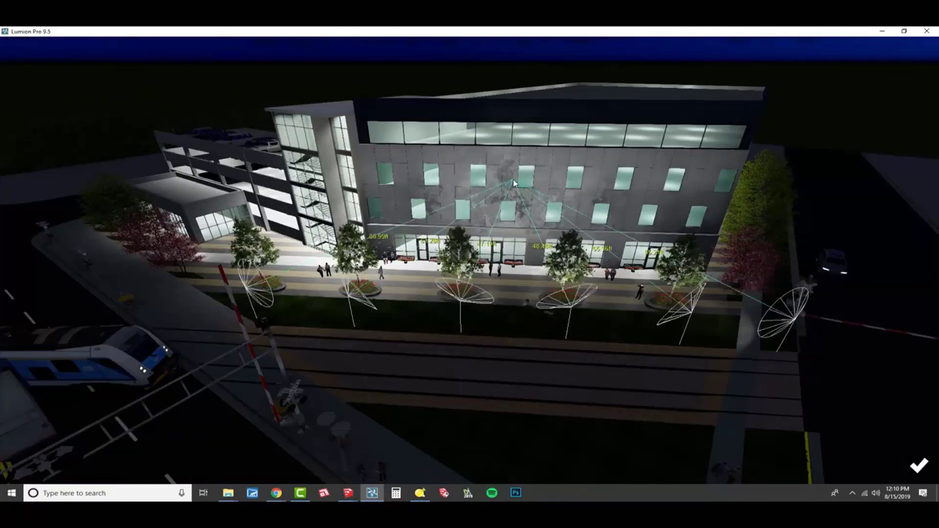
Step: Aim all six spotlights at the left part of the upper facade, near the third-floor windows, and accept the orientation
scroll(533, 194, "up", 3)
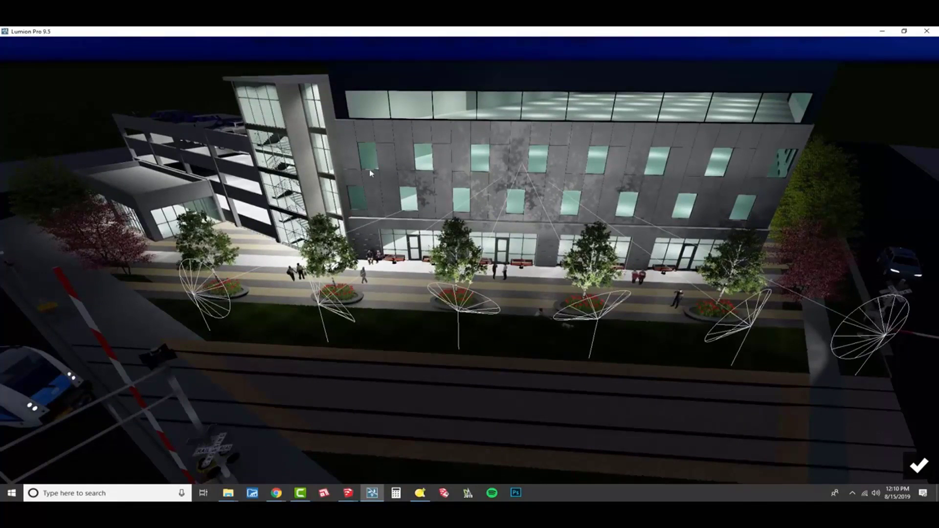
left_click(352, 159)
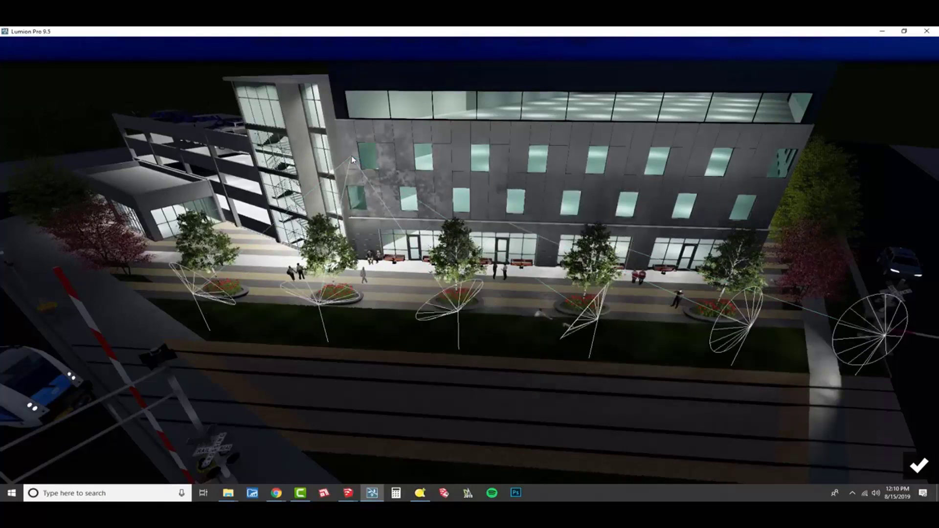
left_click(461, 165)
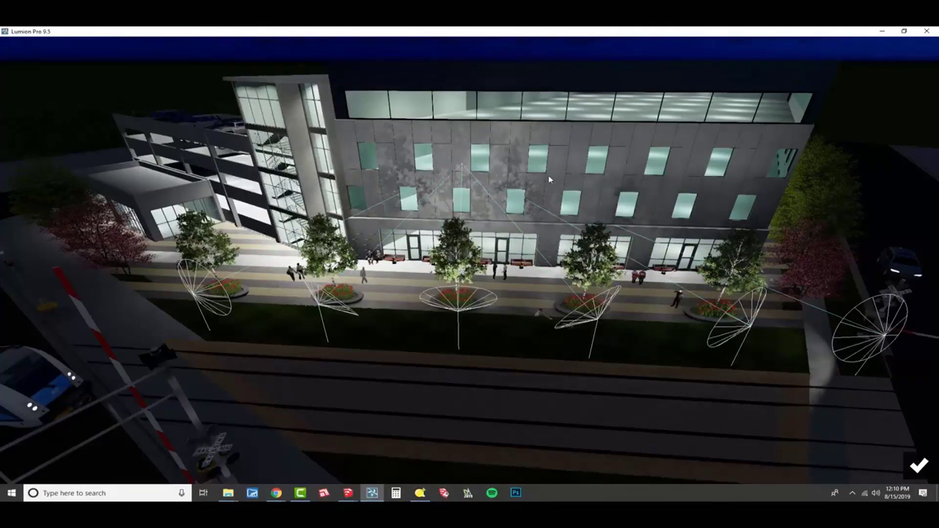
left_click(647, 175)
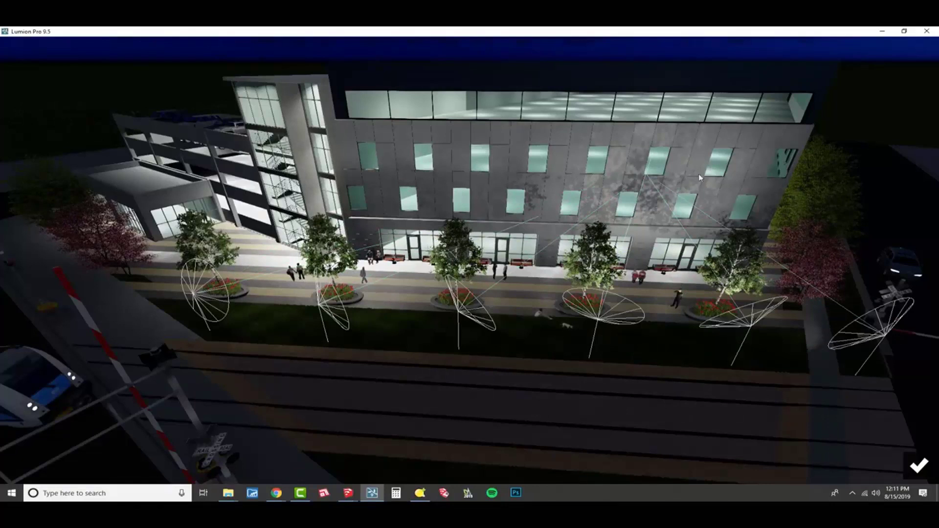
left_click(408, 162)
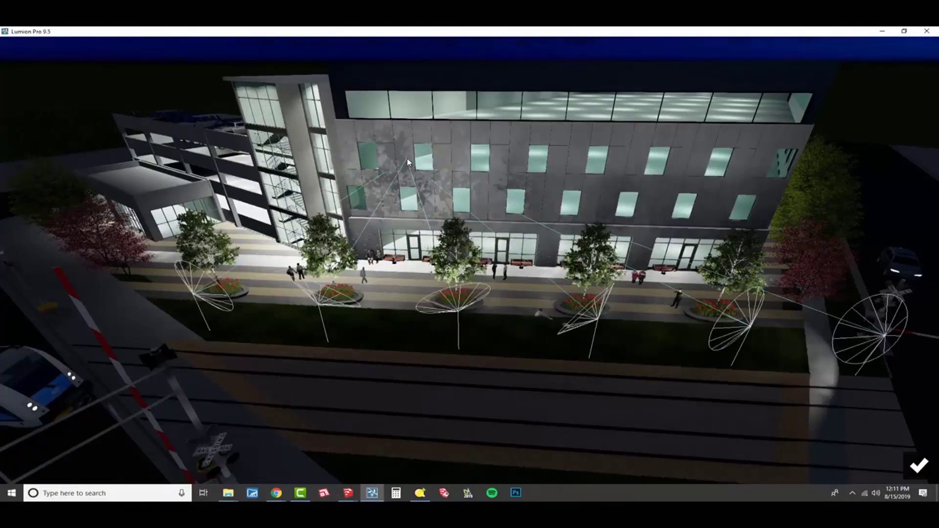
left_click(453, 161)
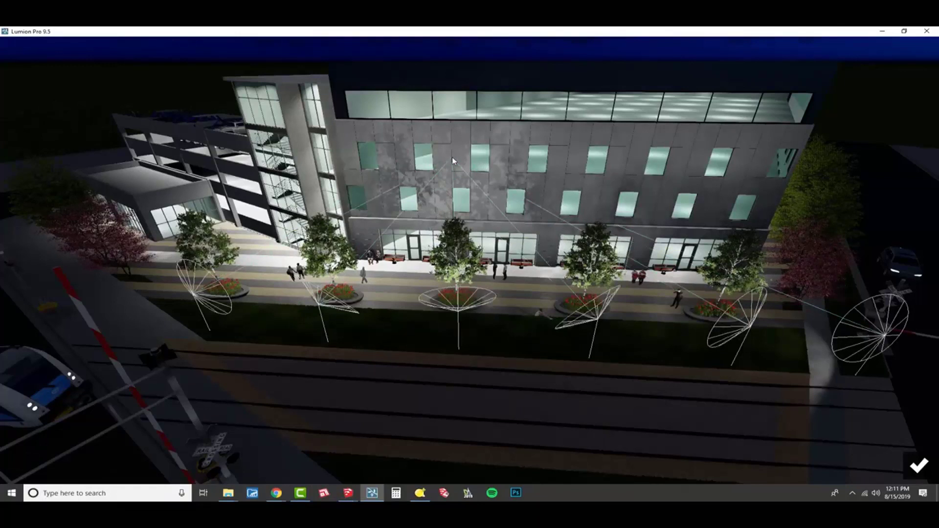
left_click(424, 154)
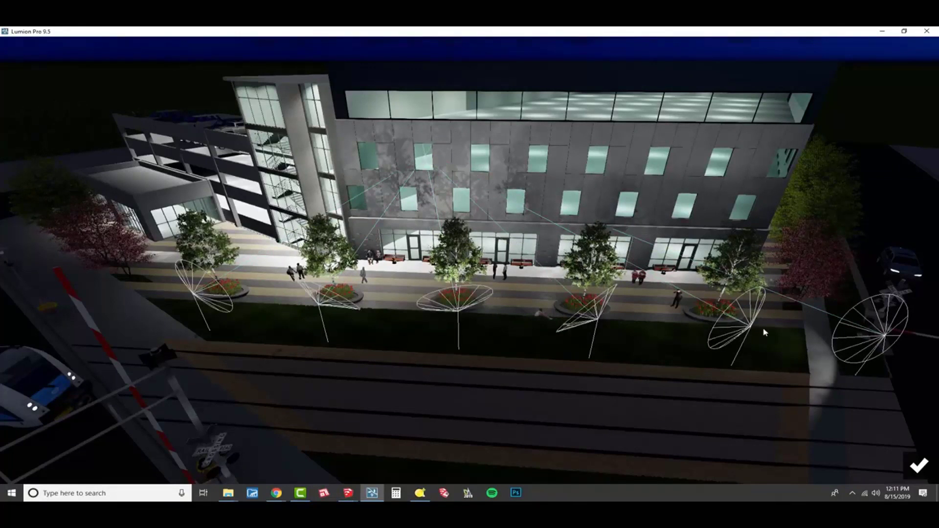
left_click(919, 466)
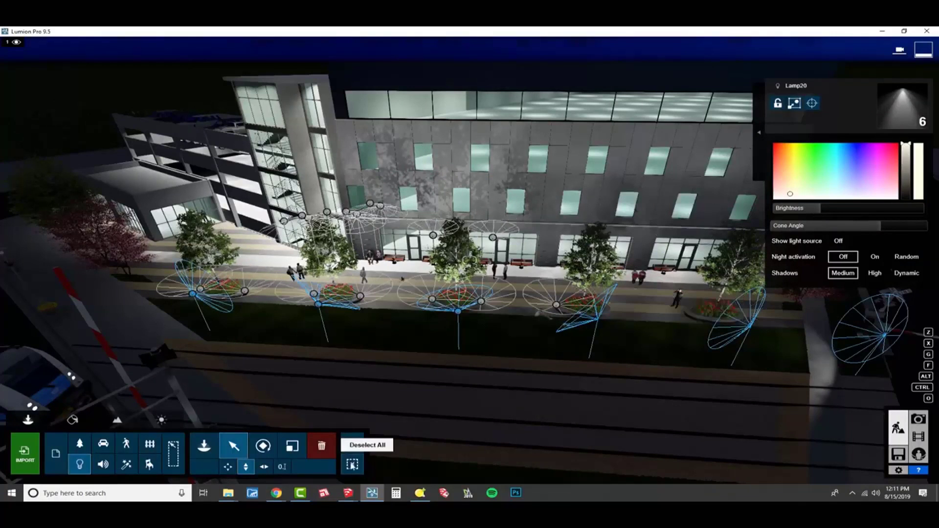
Step: Select only the three rightmost spotlights and re-aim them at the middle of the facade between the upper window rows
left_click(353, 464)
left_click(596, 321)
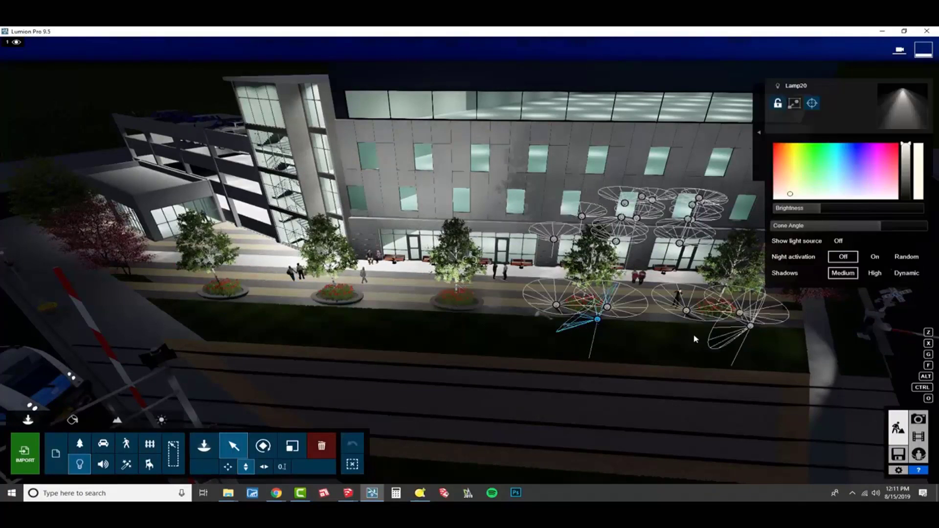
left_click(755, 332, "ctrl")
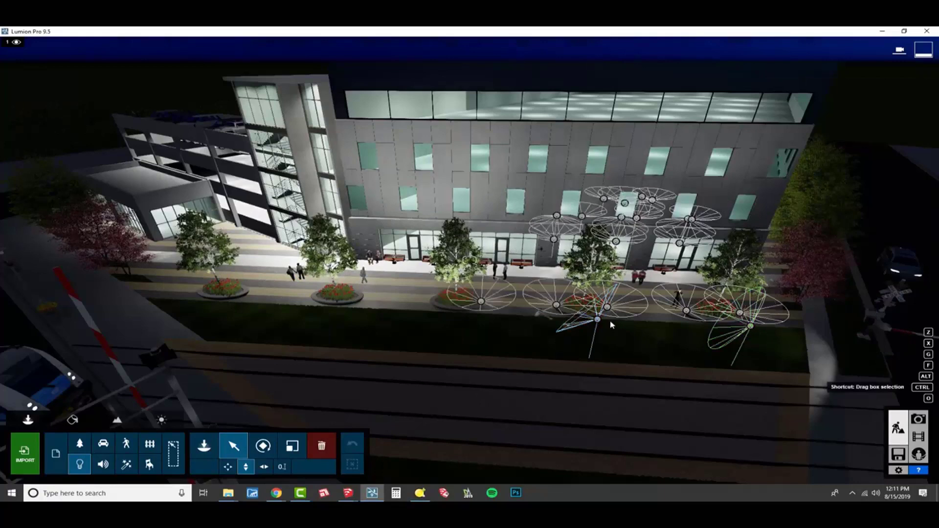
left_click(597, 320, "ctrl")
left_click(751, 326, "ctrl")
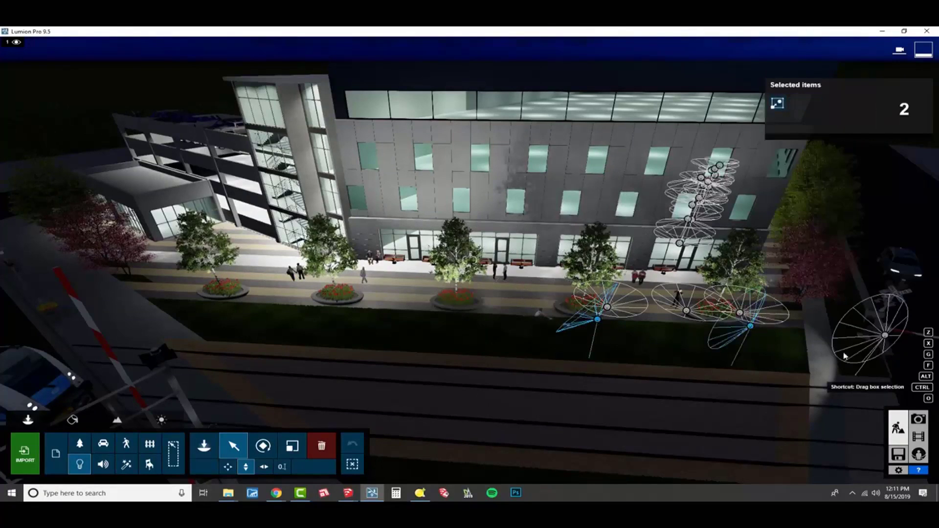
left_click(885, 335, "ctrl")
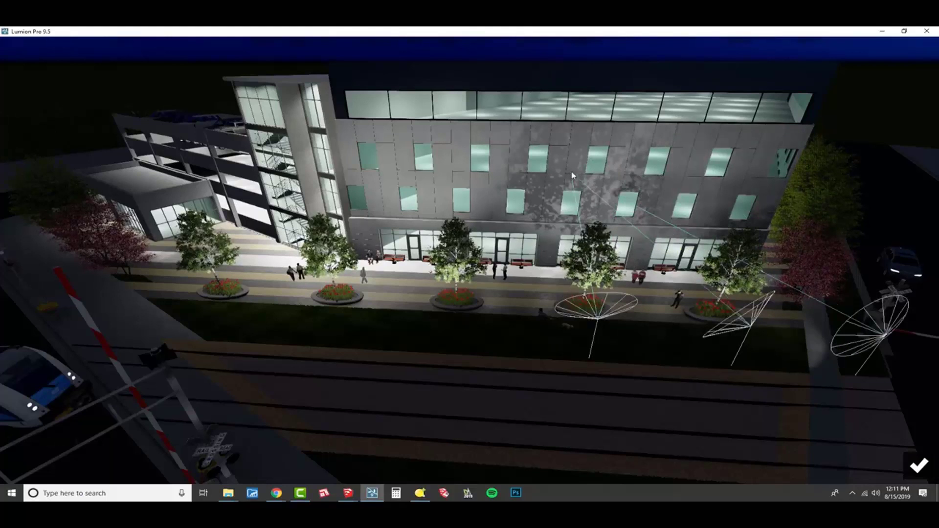
left_click(919, 466)
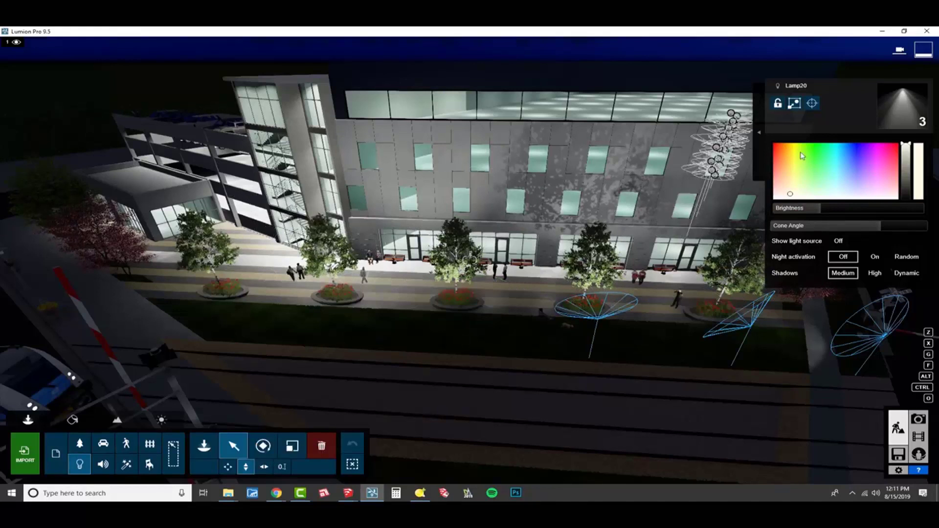
Step: Select all six Lamp20 spotlights, compare the shadow options, set their shadows to High and clear the selection
left_click(760, 133)
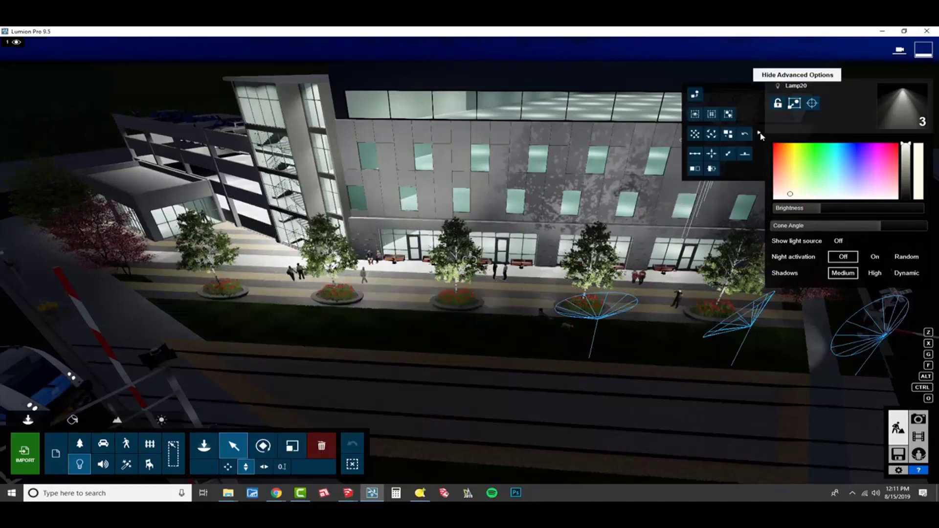
left_click(713, 115)
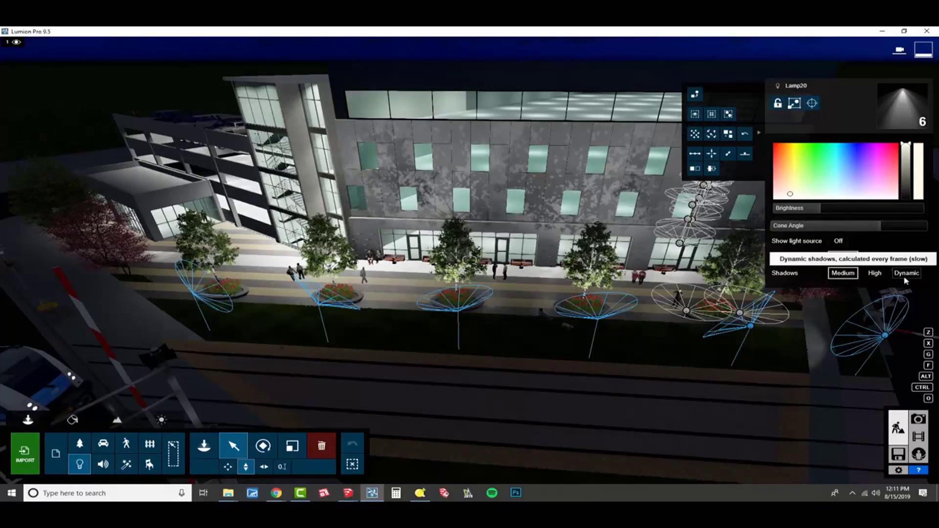
left_click(874, 273)
left_click(848, 274)
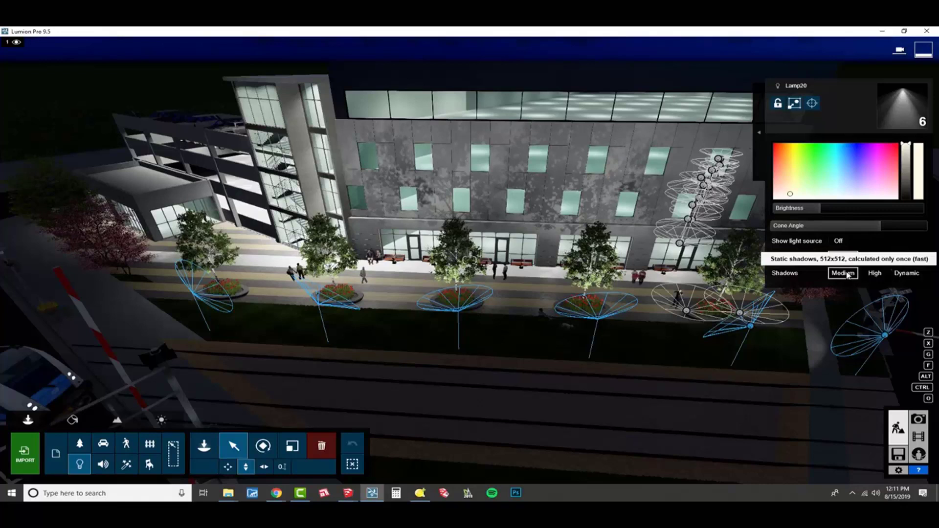
left_click(875, 274)
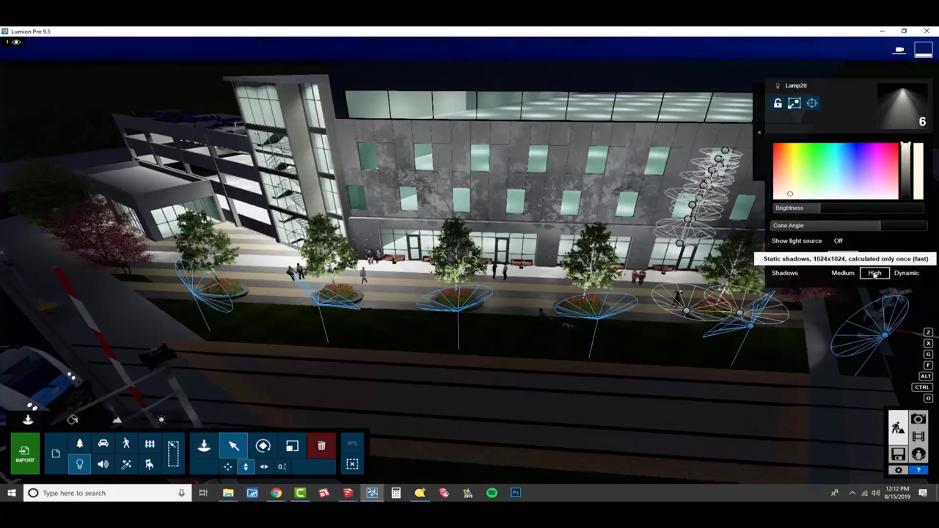
left_click(911, 273)
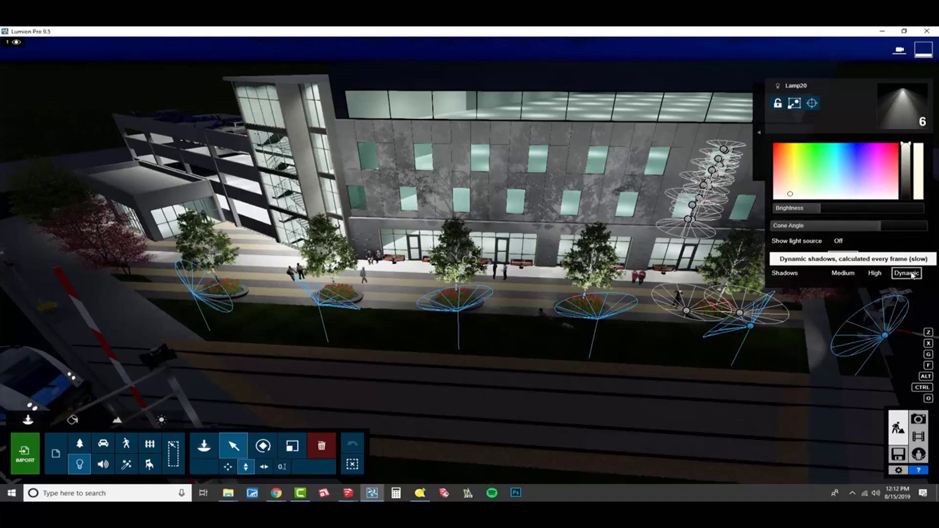
left_click(875, 274)
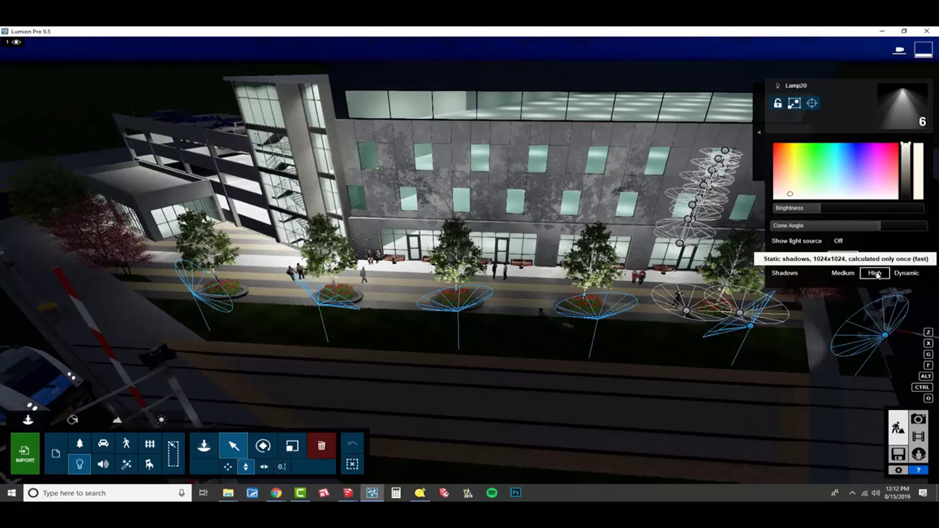
right_click_drag(518, 413, 583, 349)
right_click_drag(478, 390, 478, 388)
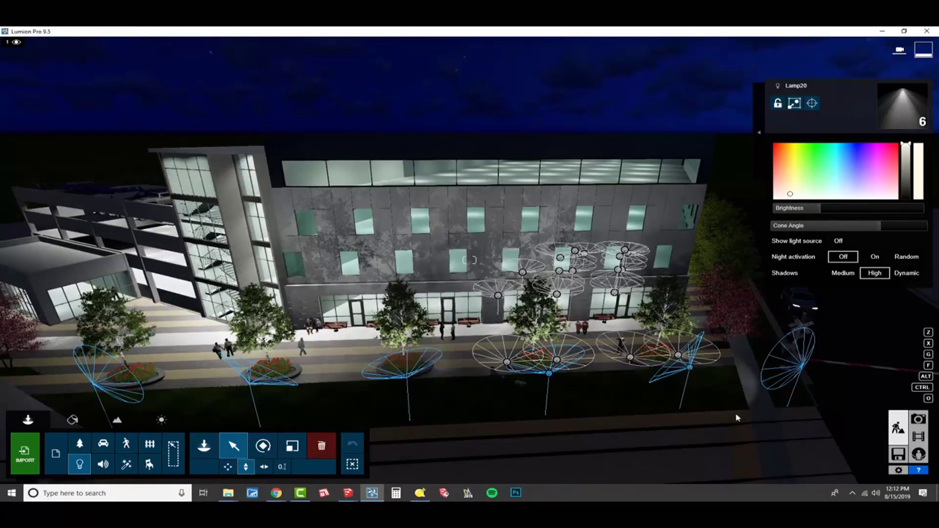
left_click(352, 464)
Step: Assign a Standard material to Material7, the round lenses of the overhead railroad crossing signal
right_click_drag(392, 333, 168, 310)
key("s")
key("e")
key("w")
key("w")
key("e")
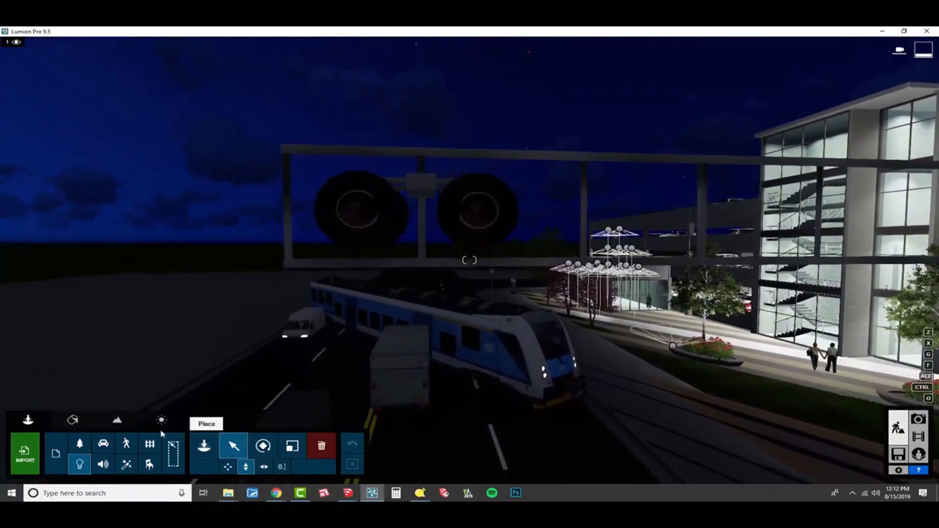
left_click(69, 424)
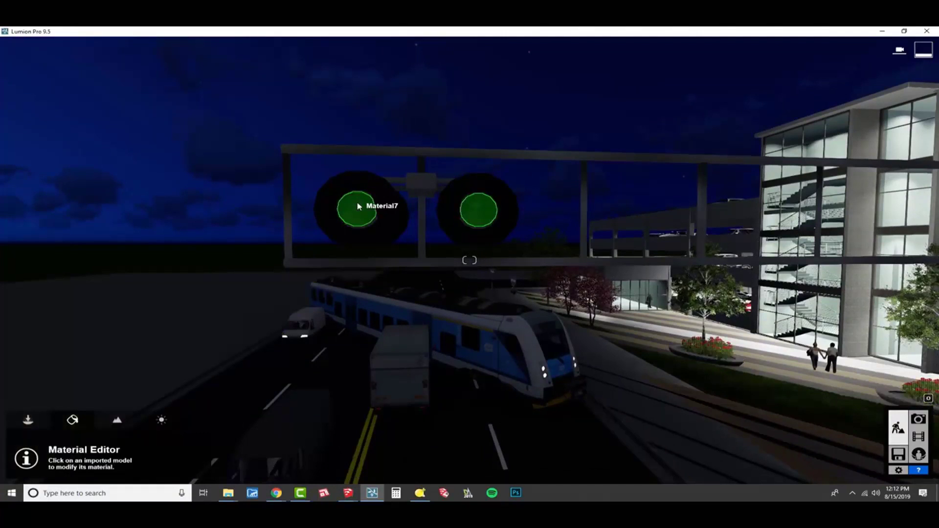
left_click(359, 206)
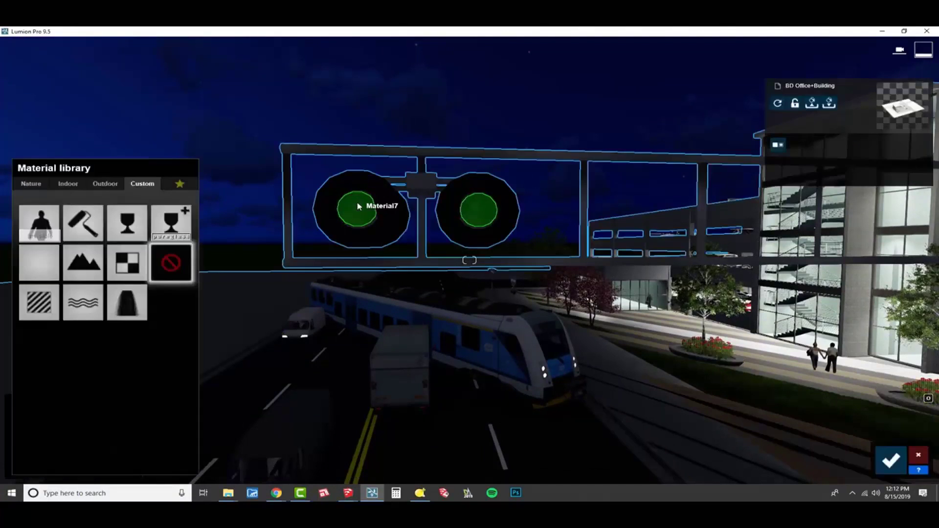
left_click(49, 306)
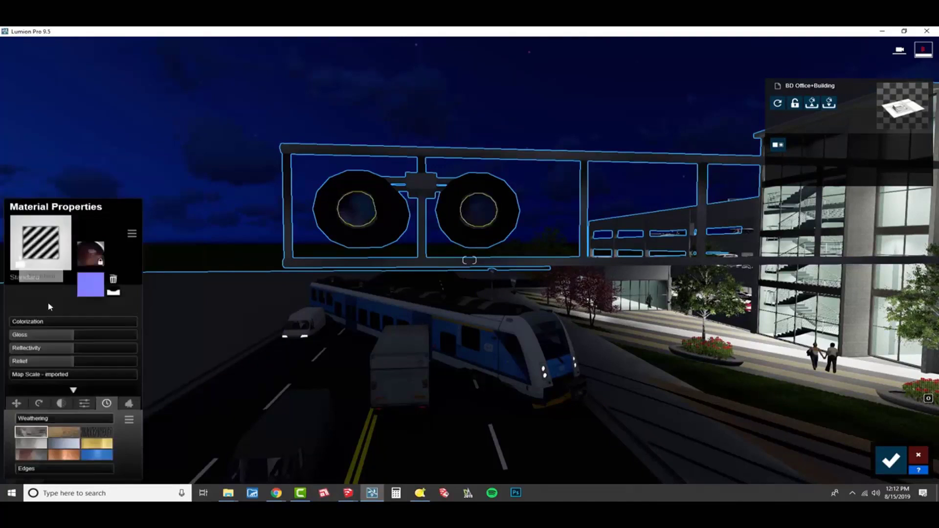
Step: Make the crossing signal lenses glow by strongly raising Emissive, and colorize them bright red
left_click(84, 403)
left_click_drag(34, 418, 87, 431)
left_click_drag(61, 324, 225, 337)
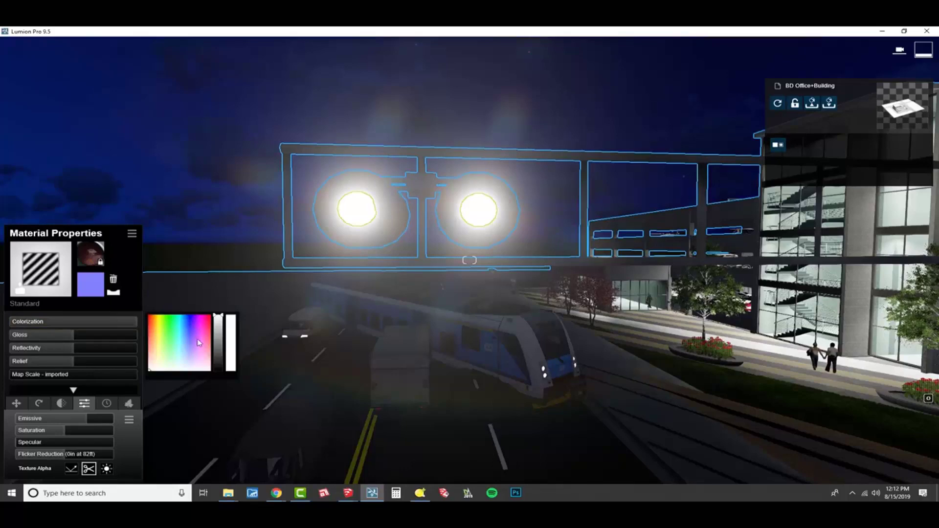
left_click(210, 320)
right_click_drag(235, 446, 211, 417)
key("s")
key("s")
key("w")
key("w")
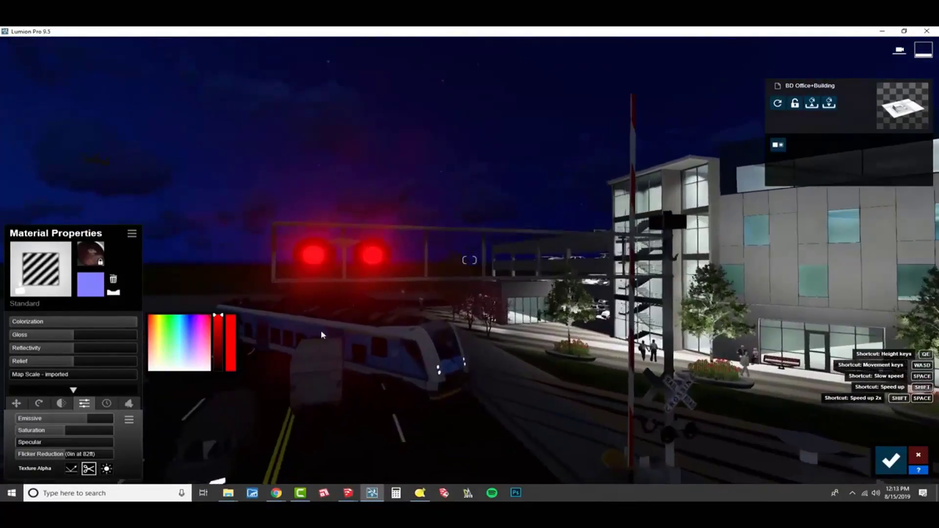
Step: Lower the crossing signal lenses' Emissive value to 2.5
mouse_move(67, 424)
mouse_move(67, 424)
left_mouse_down()
mouse_move(28, 421)
mouse_move(49, 424)
left_mouse_up()
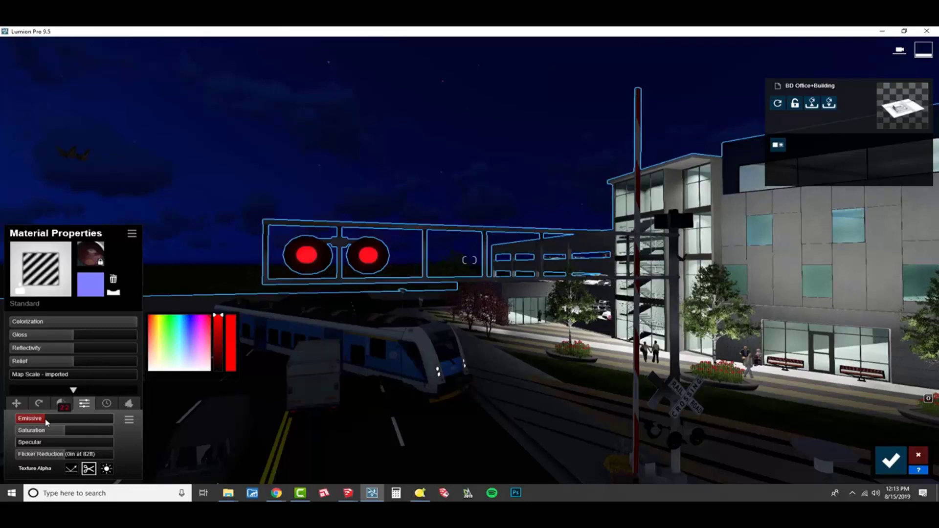
double_click(46, 423)
left_click(45, 421)
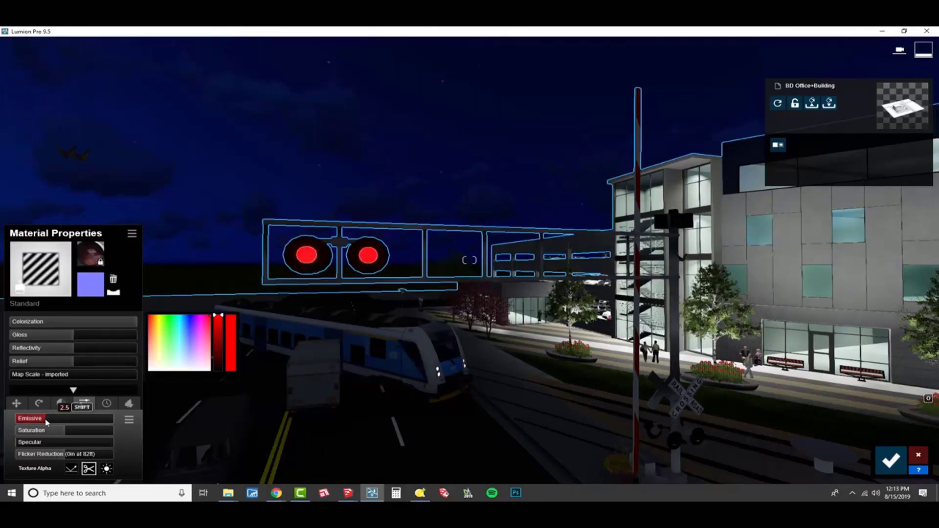
right_click_drag(316, 317, 421, 334)
key("s")
key("s")
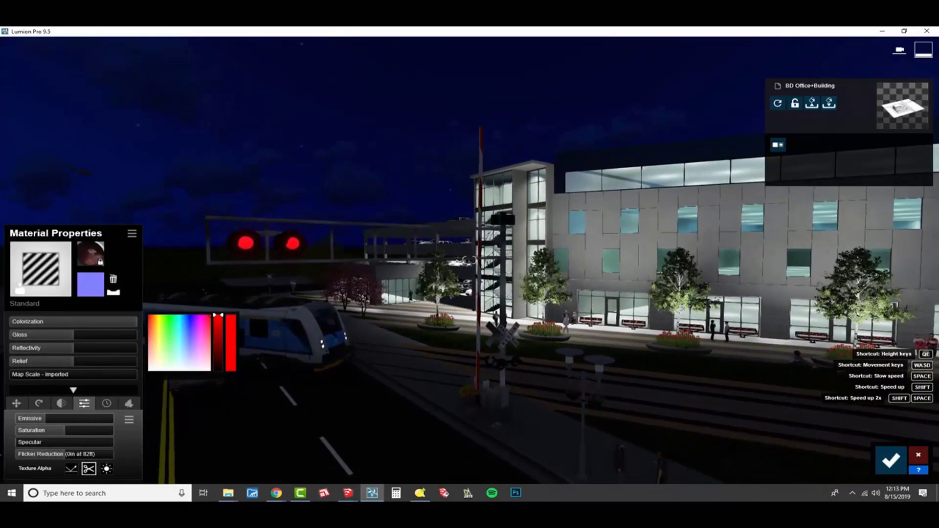
Step: Assign a Standard material to the street lamp's white lens beside the crossing and raise its Emissive value
right_click_drag(422, 334, 479, 403)
right_click_drag(342, 278, 367, 244)
key("w")
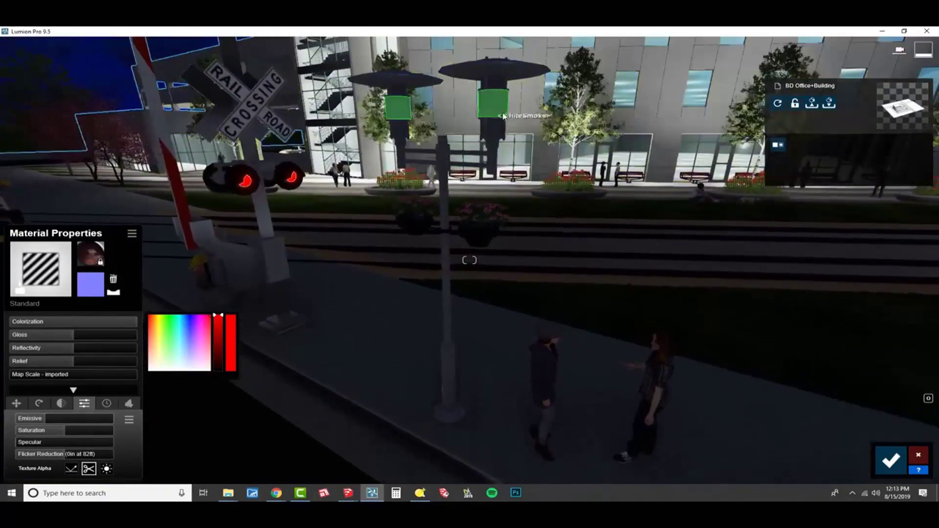
left_click(502, 108)
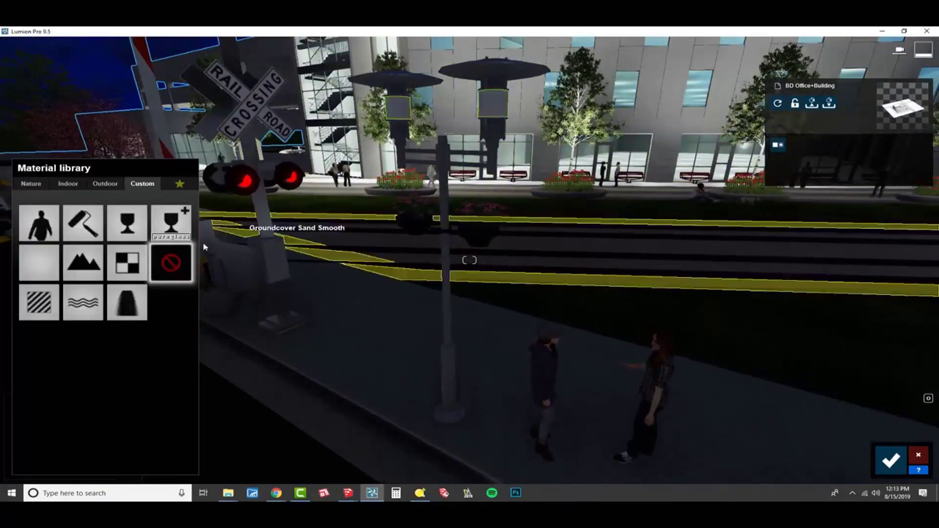
left_click(40, 304)
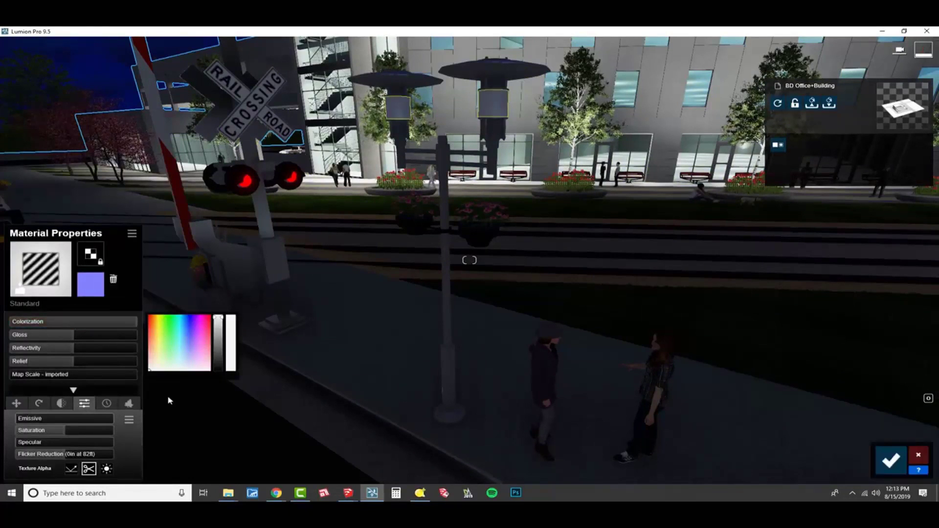
left_click_drag(33, 420, 81, 421)
key("s")
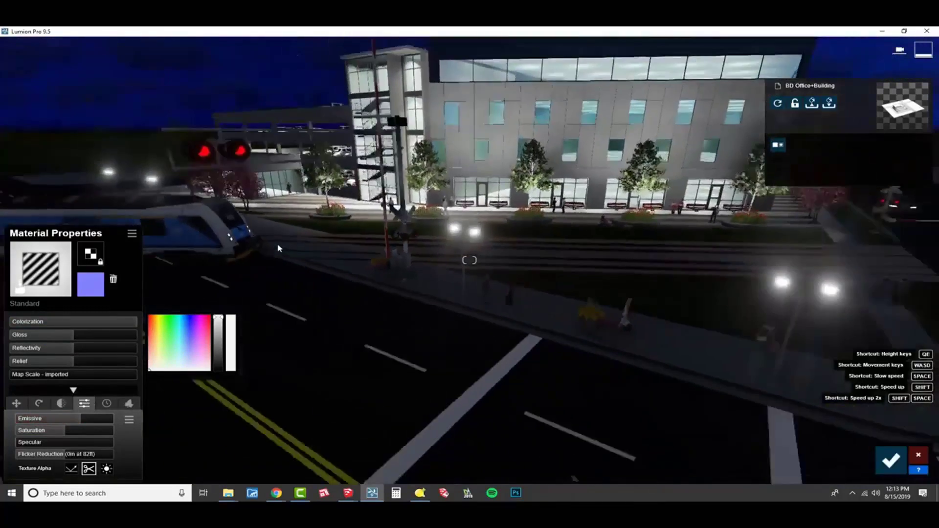
Step: Lower the street lamp lens's Emissive value to reduce the glare, and save the material changes
right_click_drag(564, 298, 530, 303)
key("w")
key("w")
key("s")
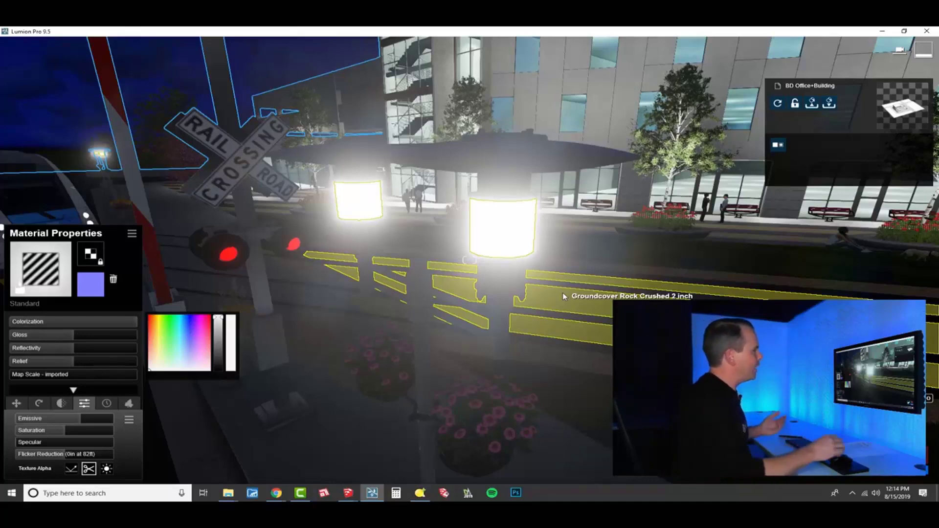
left_click(47, 417)
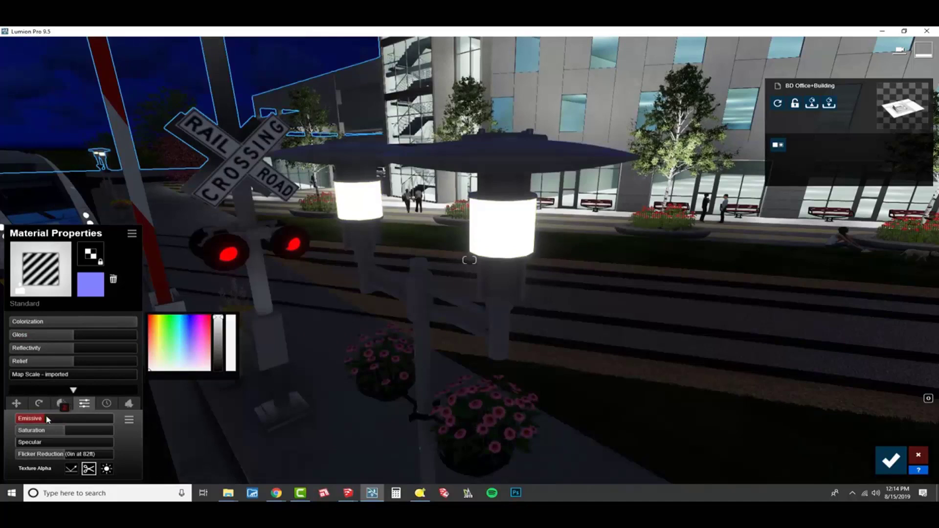
left_click(47, 418)
key("s")
right_click_drag(380, 287, 406, 245)
key("s")
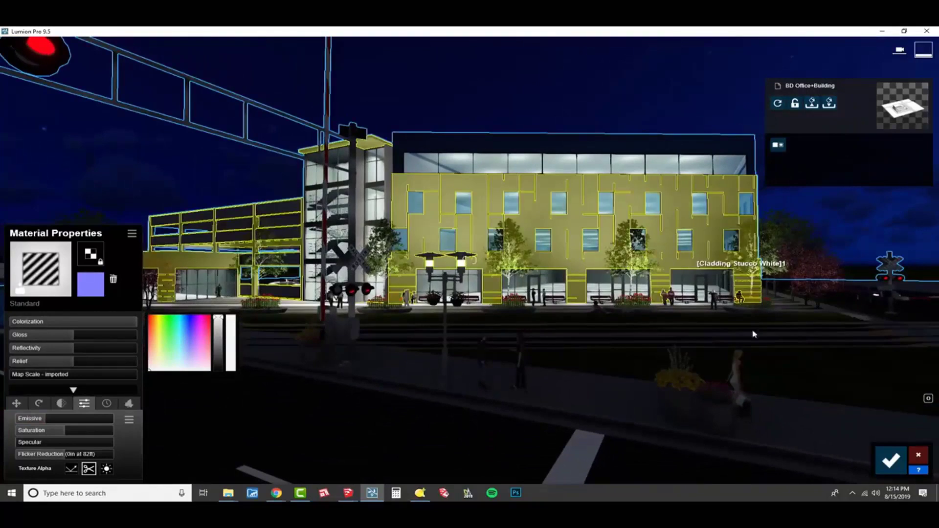
left_click(890, 460)
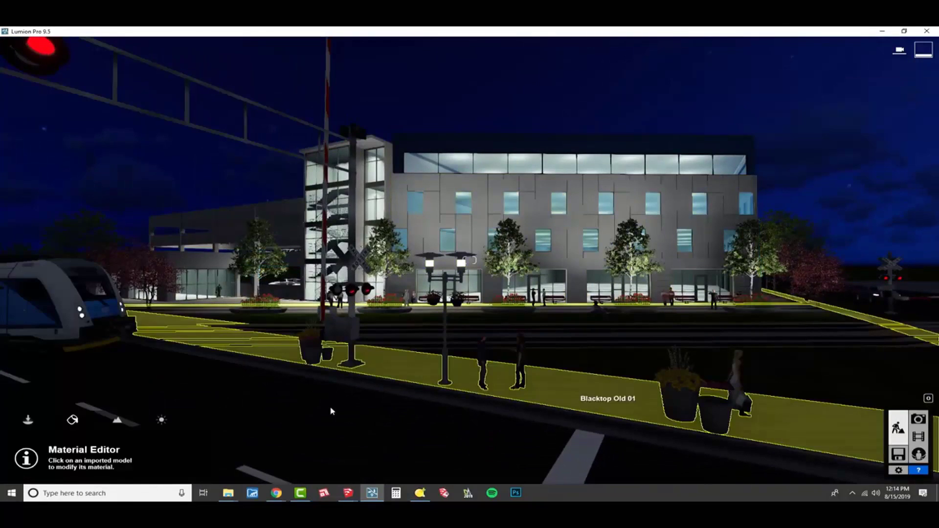
Step: Select a single Lamp05 light on the building's glazed top floor and lower its brightness
left_click(27, 420)
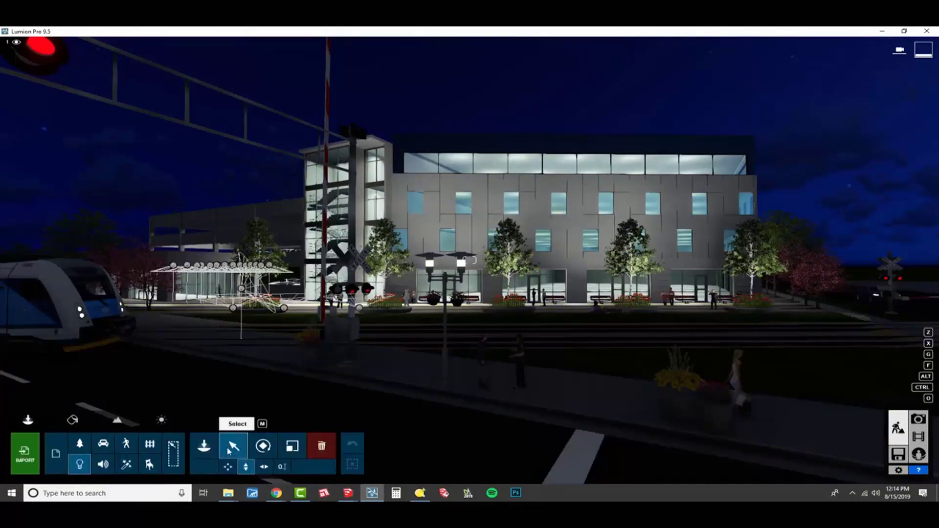
left_click(574, 158)
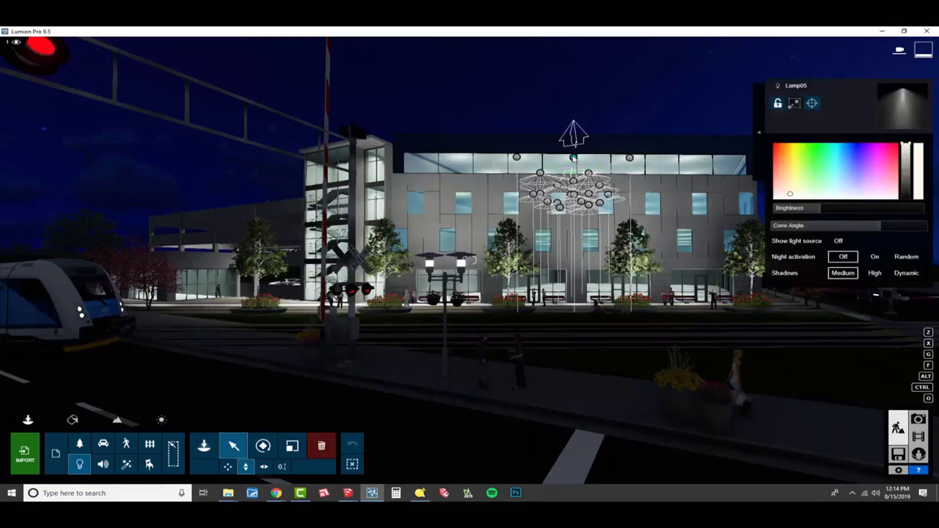
mouse_move(818, 209)
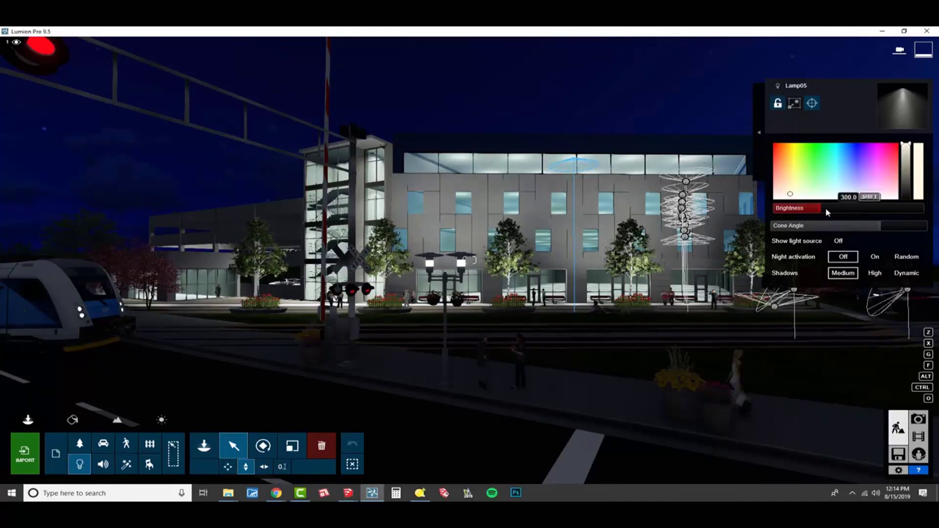
left_click_drag(827, 210, 807, 219)
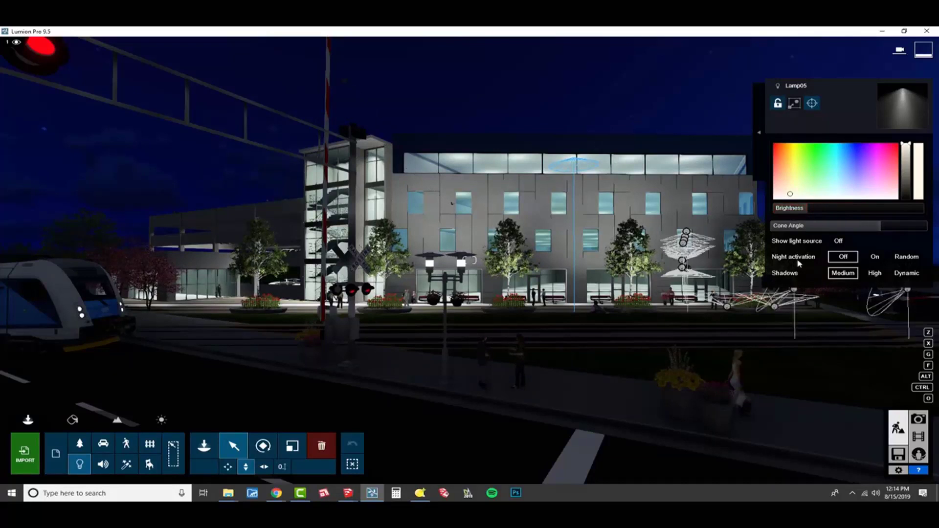
Step: Extend the selection to all objects in the lights category, set their brightness to 300 and clear the selection
left_click(757, 133)
left_click(728, 115)
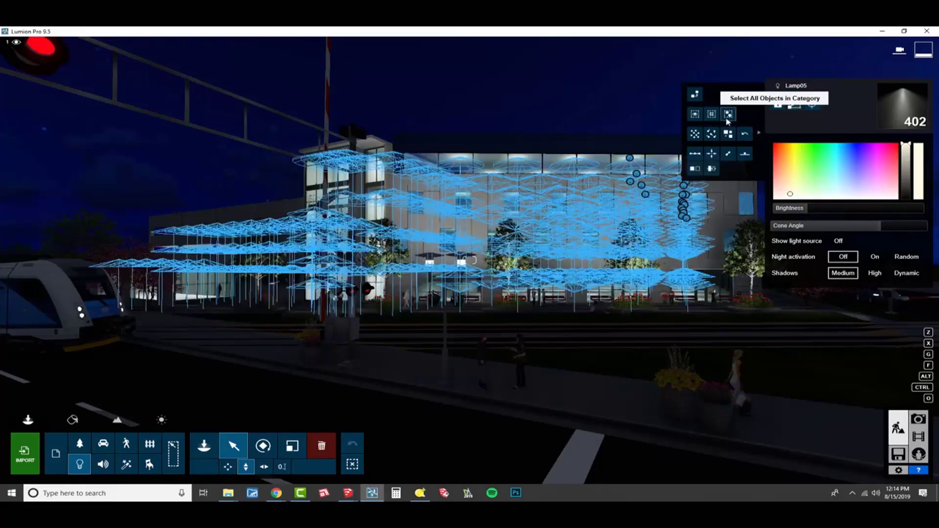
mouse_move(806, 209)
left_mouse_down()
mouse_move(918, 225)
mouse_move(836, 225)
mouse_move(808, 209)
left_mouse_up()
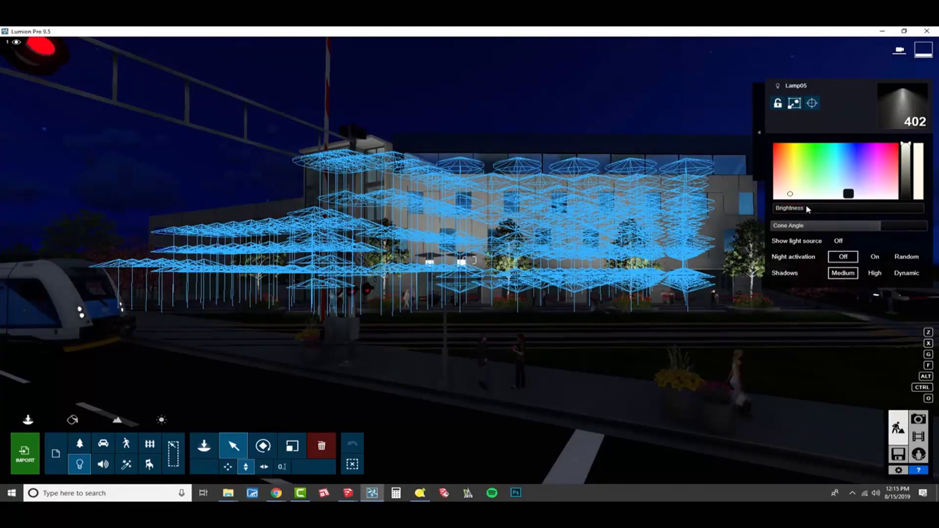
left_click_drag(807, 209, 807, 209)
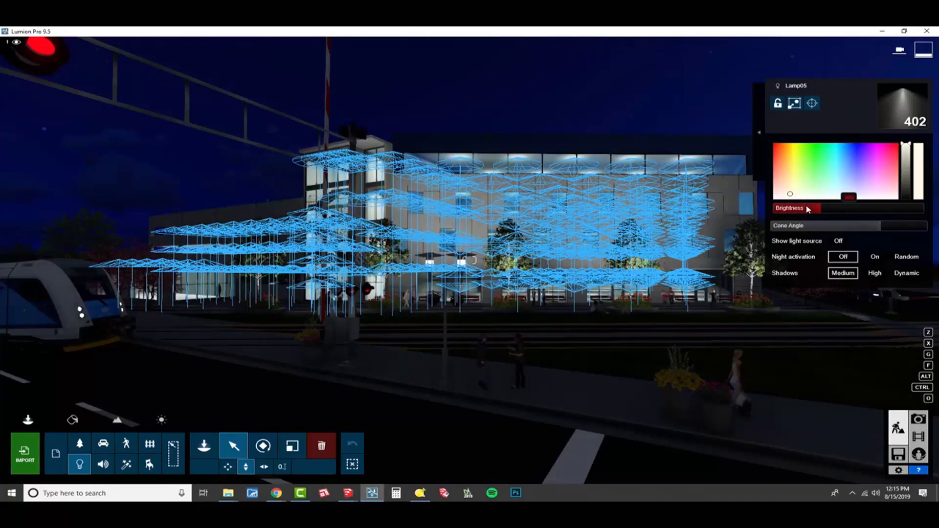
key("Return")
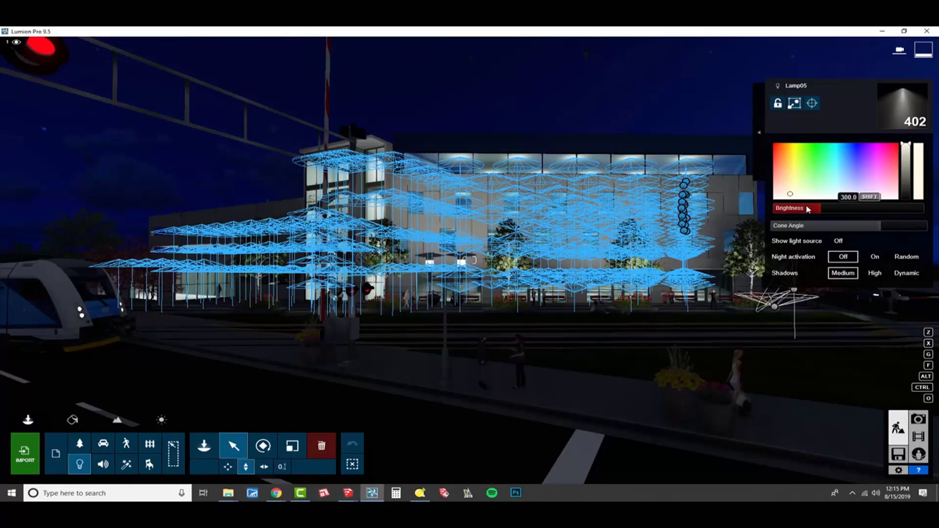
left_click_drag(807, 209, 807, 210)
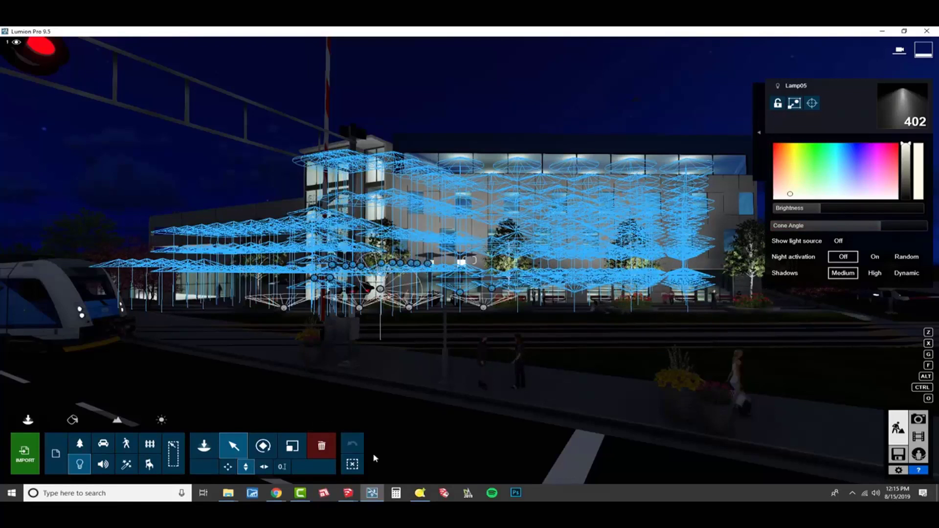
left_click(352, 464)
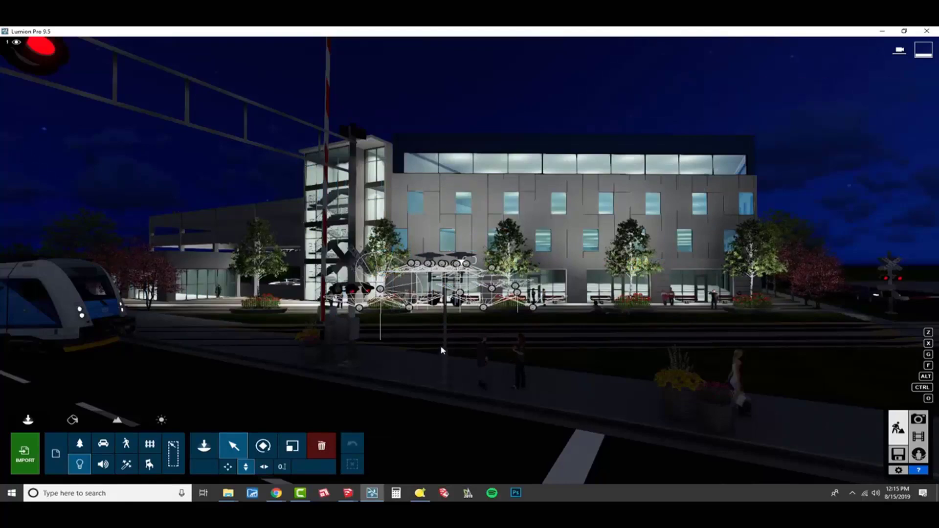
right_click_drag(435, 349, 442, 350)
key("w")
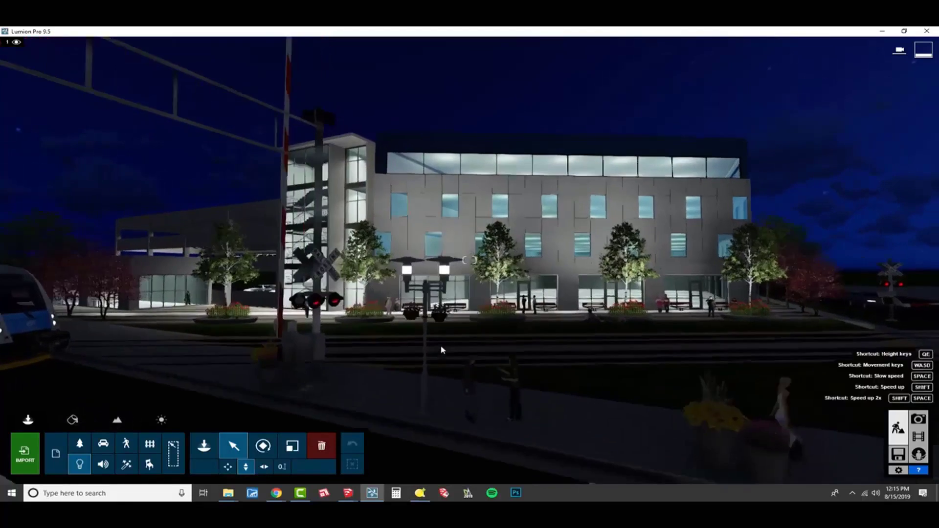
Step: Check the night lighting from the saved camera view of photo 1, and return to Build mode
scroll(484, 383, "down", 5)
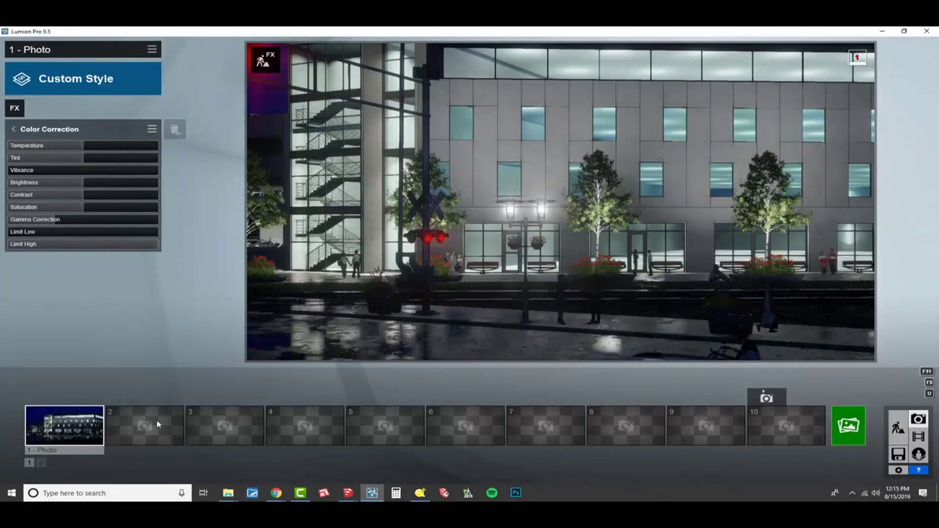
mouse_move(90, 430)
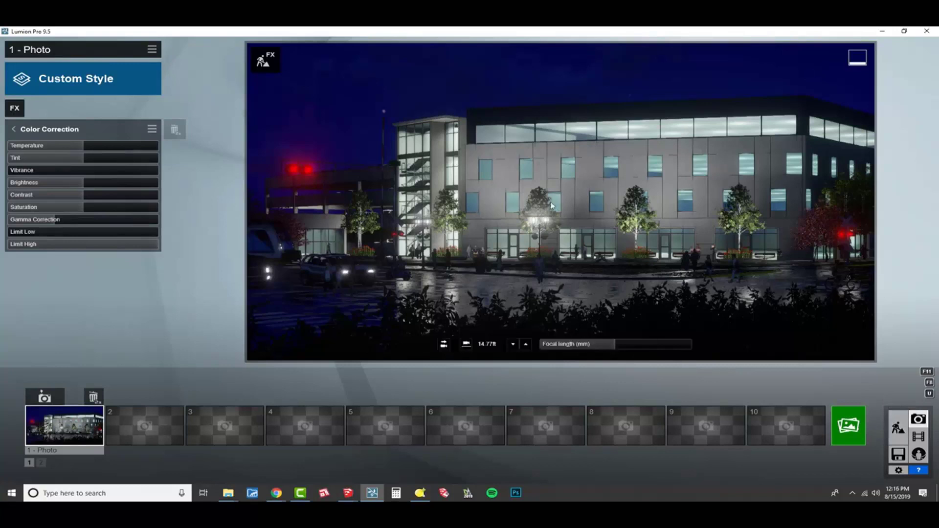
left_click(893, 438)
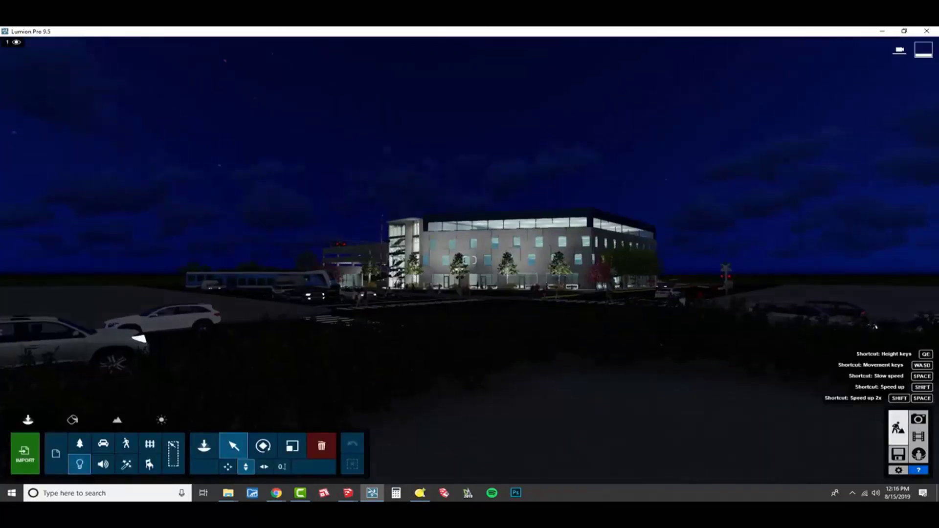
Step: Place a white omni light beside the three women on the crosswalk, raised above the ground to about body height
key("w")
right_click_drag(470, 261, 384, 333)
key("s")
key("s")
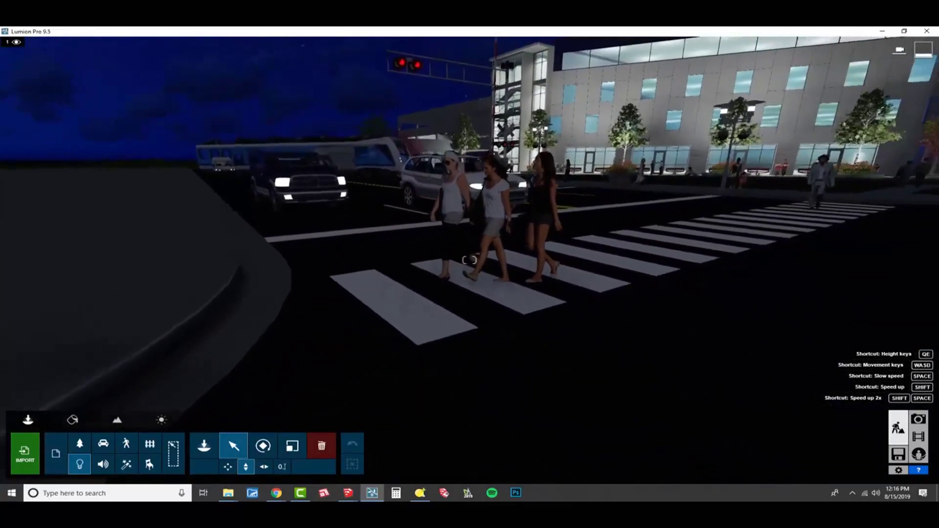
left_click(203, 454)
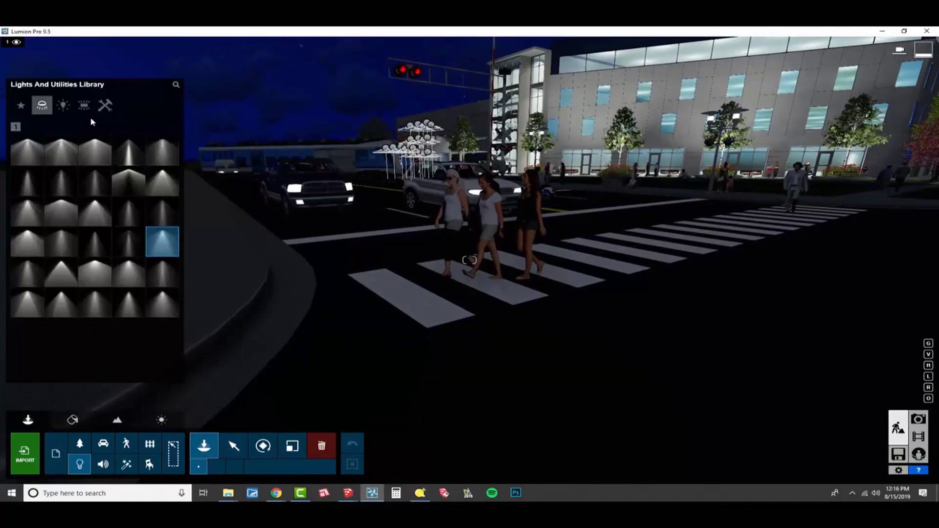
left_click(64, 105)
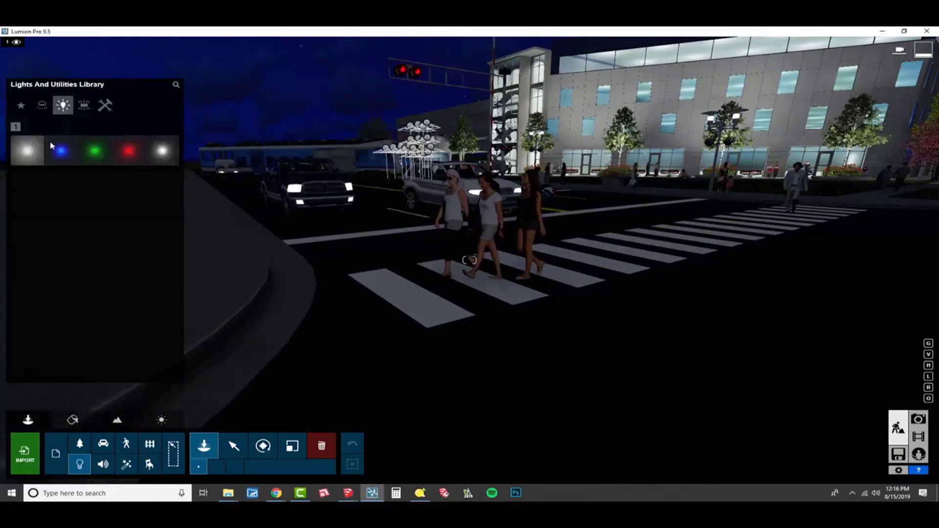
left_click(165, 155)
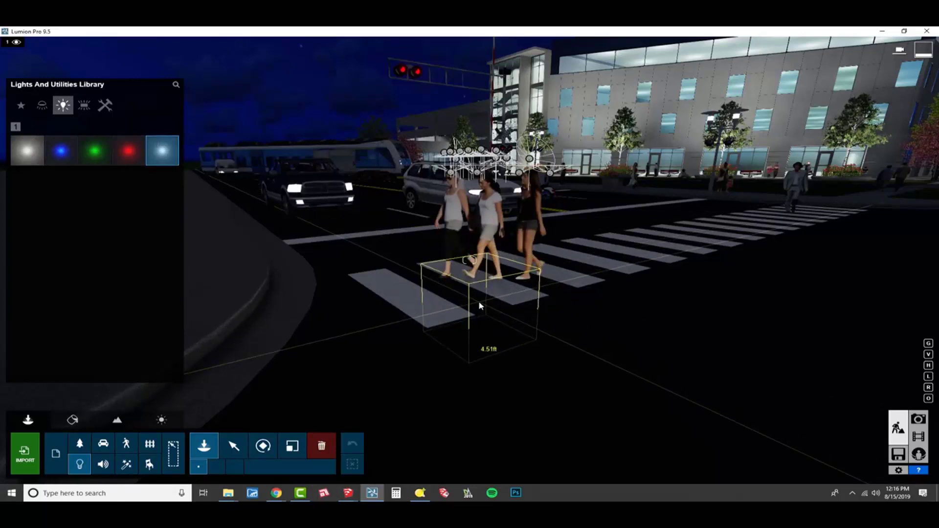
key("h")
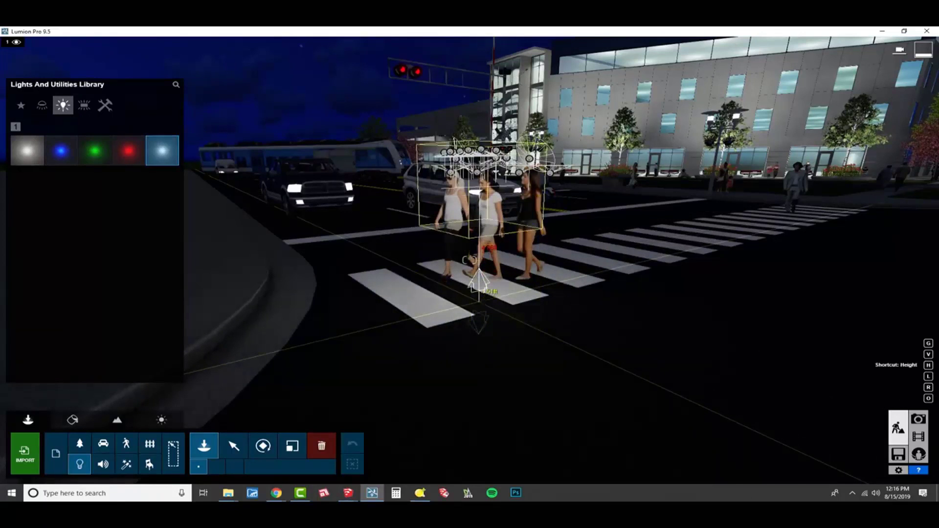
left_click(482, 296)
Step: Place another white omni light beside the man walking at the far end of the same crosswalk
key("w")
right_click_drag(479, 383, 558, 333)
key("w")
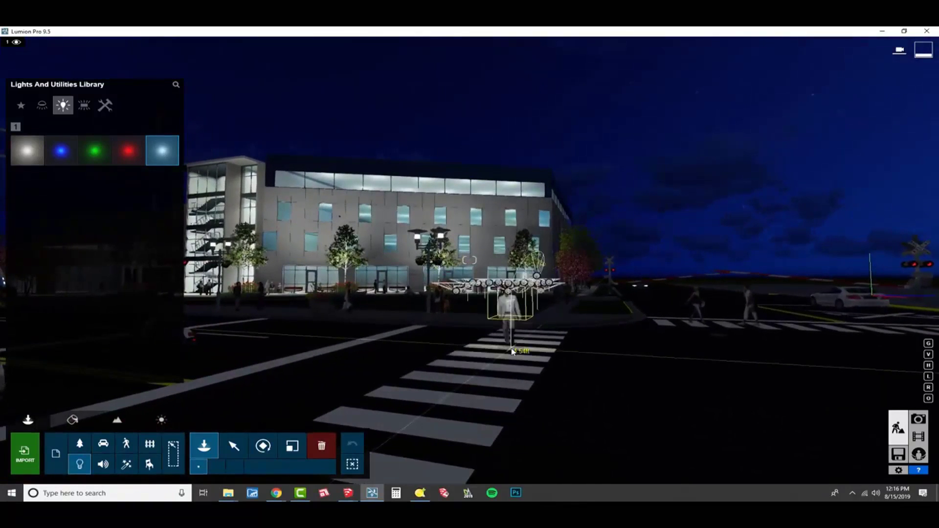
left_click(512, 351)
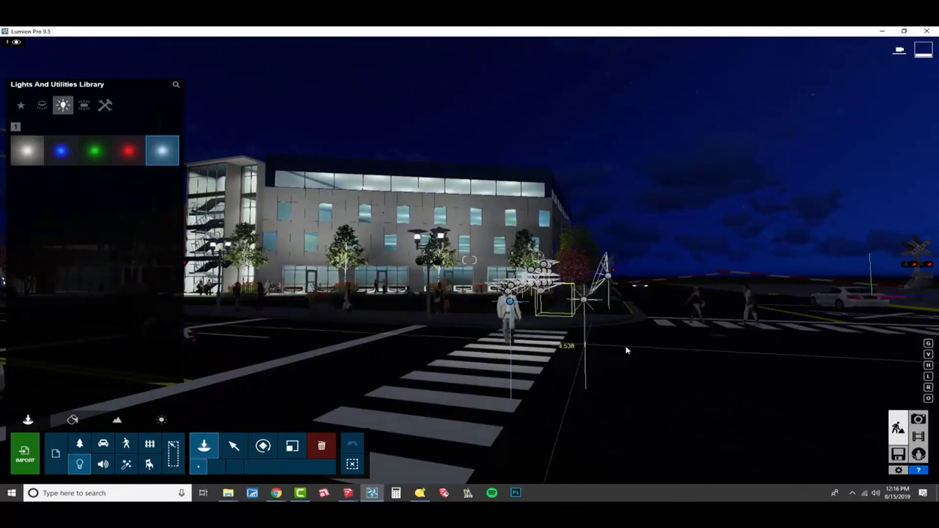
Step: Add white omni lights beside the two pedestrians and the cyclist on the side-street crosswalk, and the person at its far curb
key("q")
right_click_drag(651, 342, 626, 378)
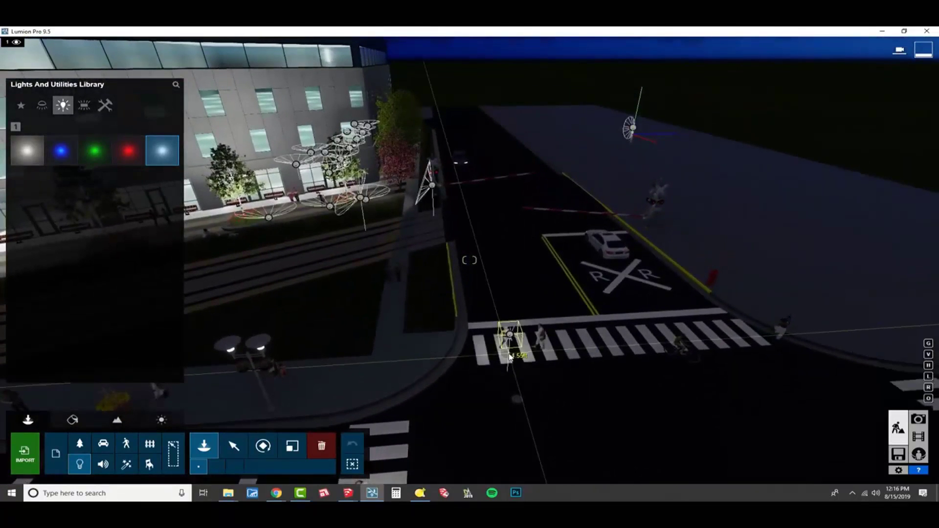
left_click(509, 357)
left_click(540, 358)
left_click(677, 364)
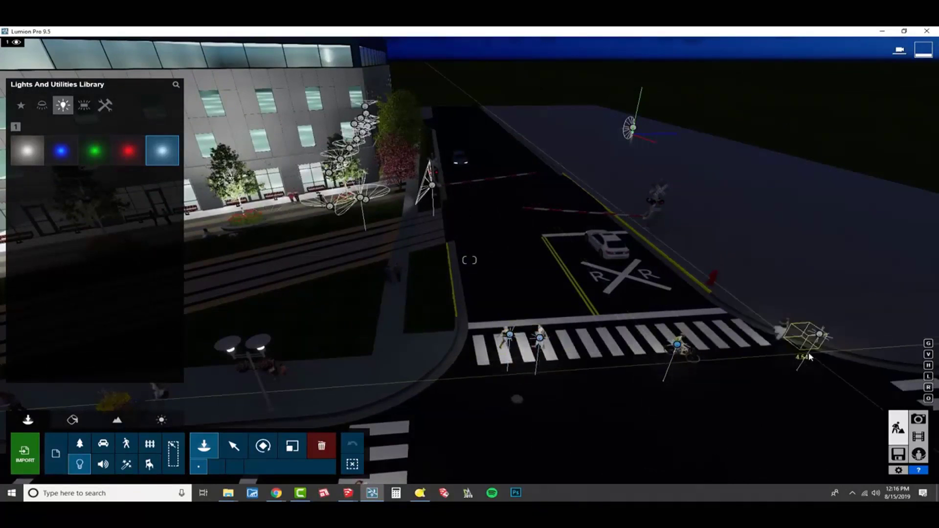
left_click(794, 357)
Step: Place white omni lights beside the people along the corner sidewalk, the couple on the grass path and the motorcyclist
right_click_drag(791, 358, 662, 381)
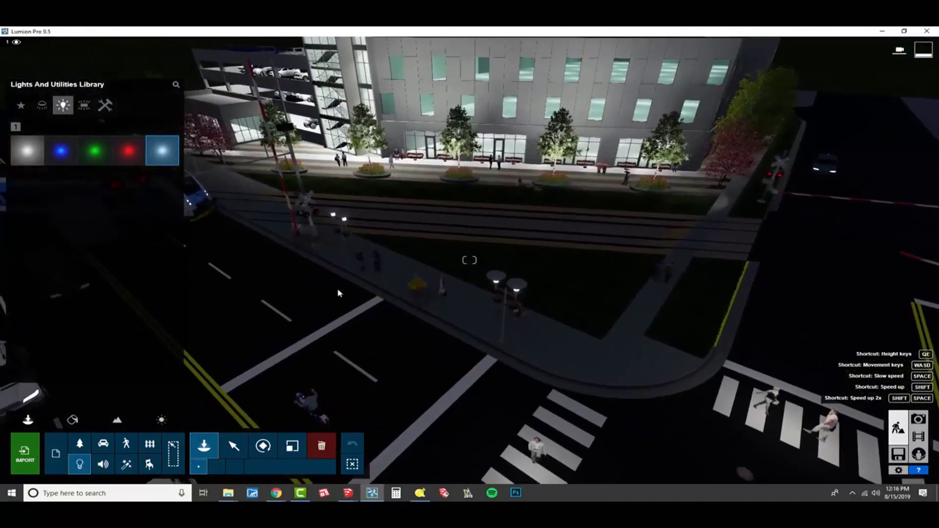
left_click(365, 257)
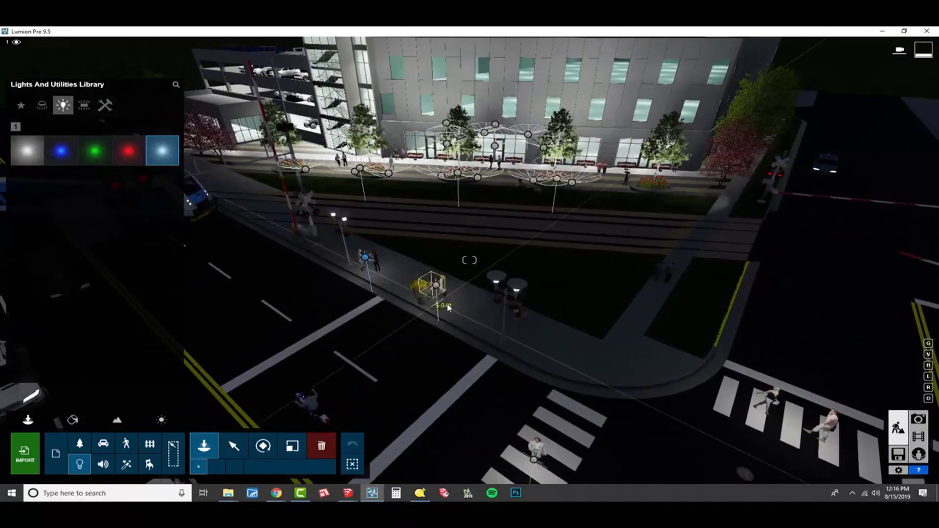
left_click(448, 307)
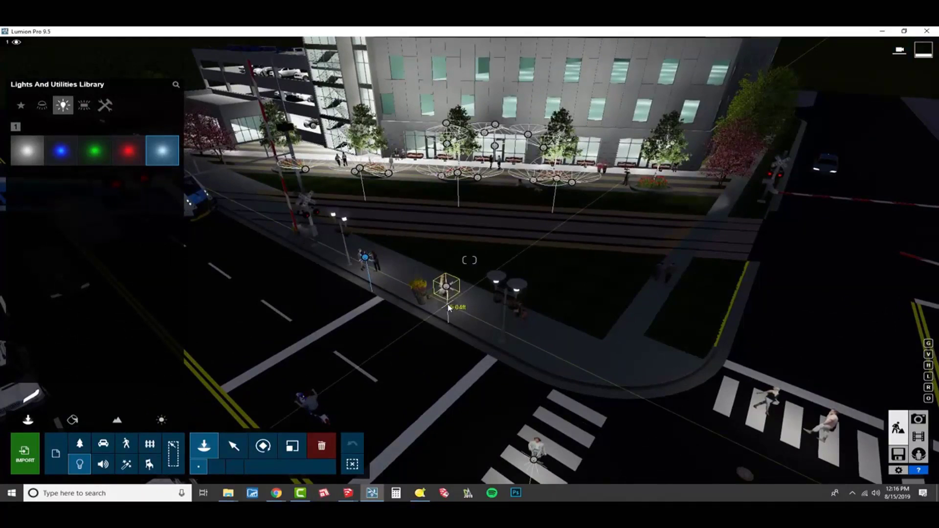
left_click(525, 334)
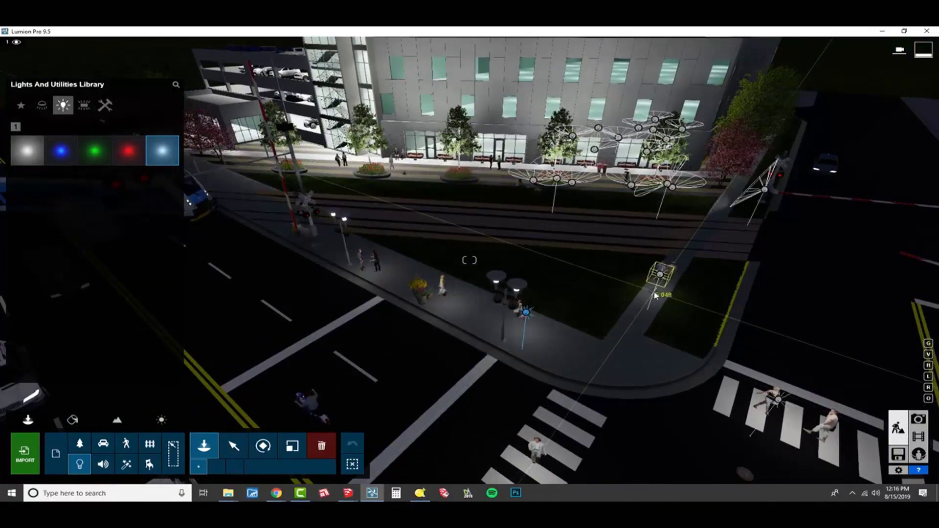
left_click(653, 291)
right_click_drag(654, 291, 603, 172)
left_click(383, 384)
Step: Restore the saved camera of photo 1 in Photo mode to check the lit pedestrians
right_click_drag(611, 367, 673, 367)
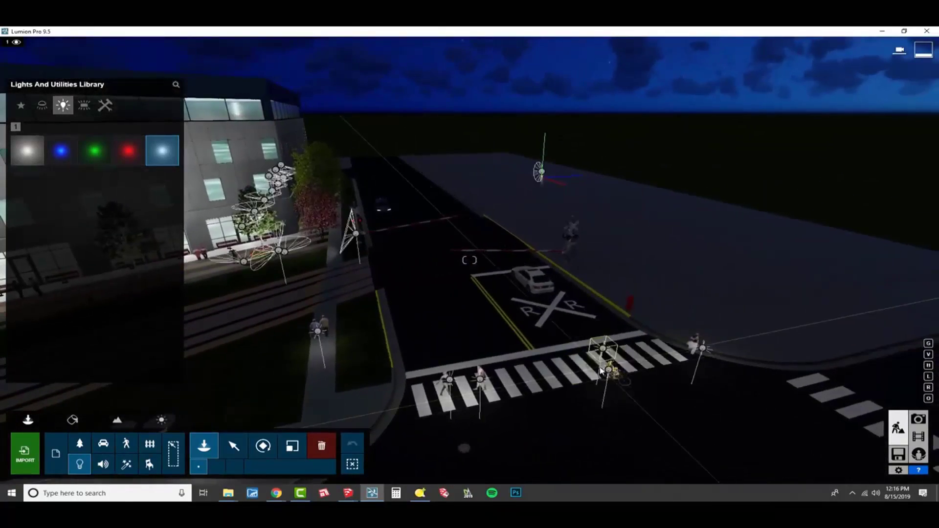
right_click_drag(548, 337, 330, 282)
key("s")
key("s")
key("e")
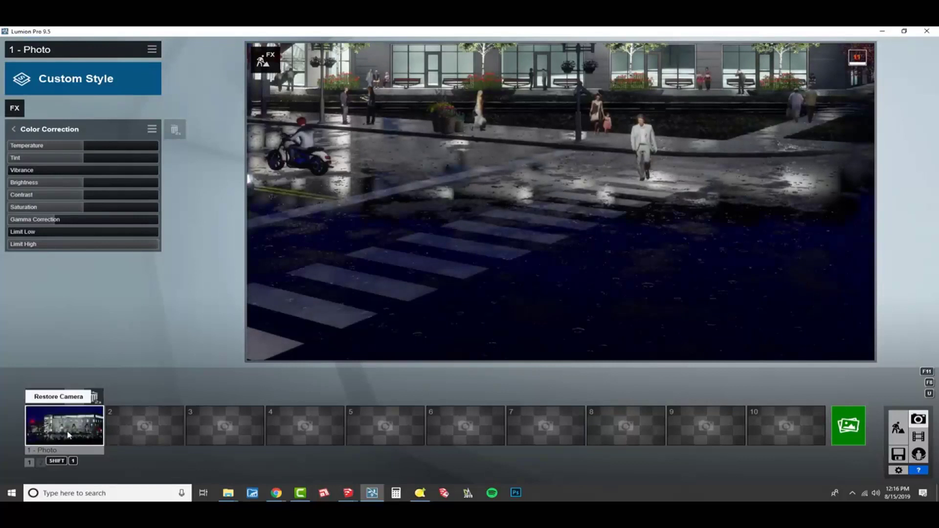
left_click(77, 441)
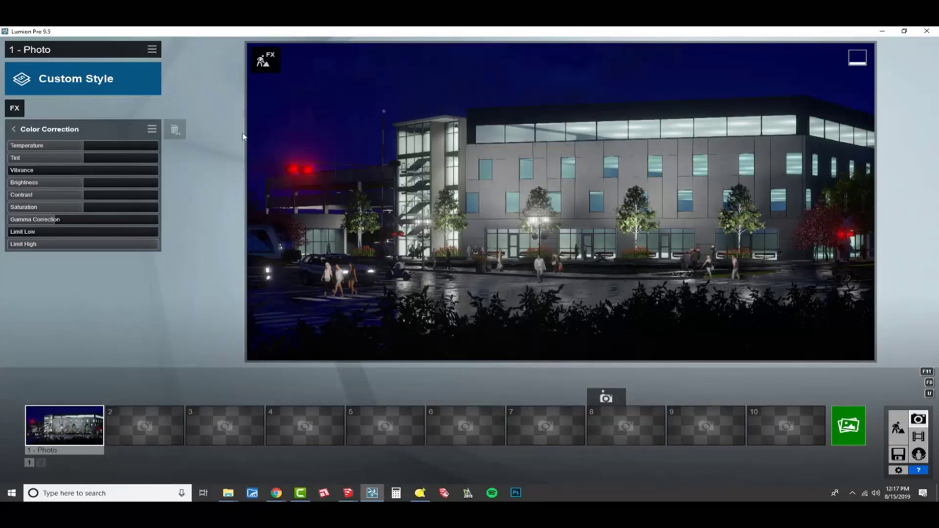
Step: Add the Moon effect to photo 1
left_click(22, 115)
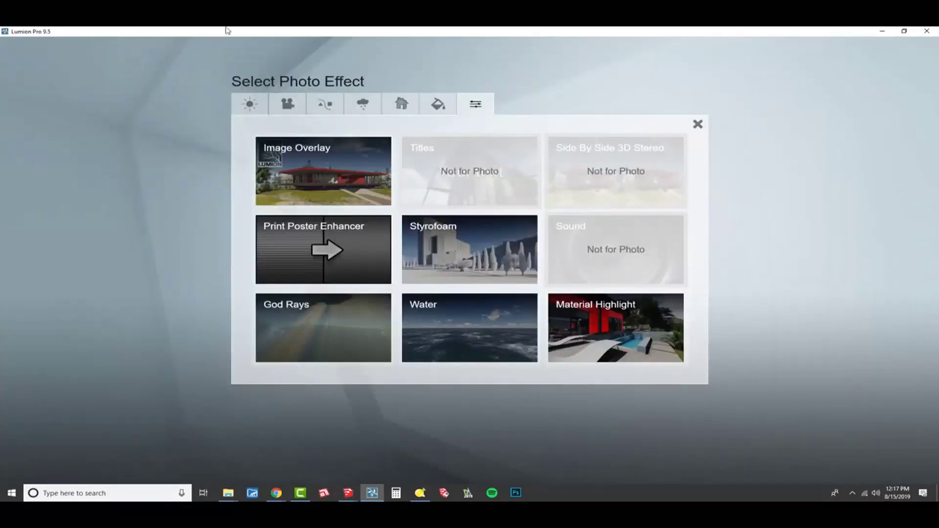
left_click(249, 104)
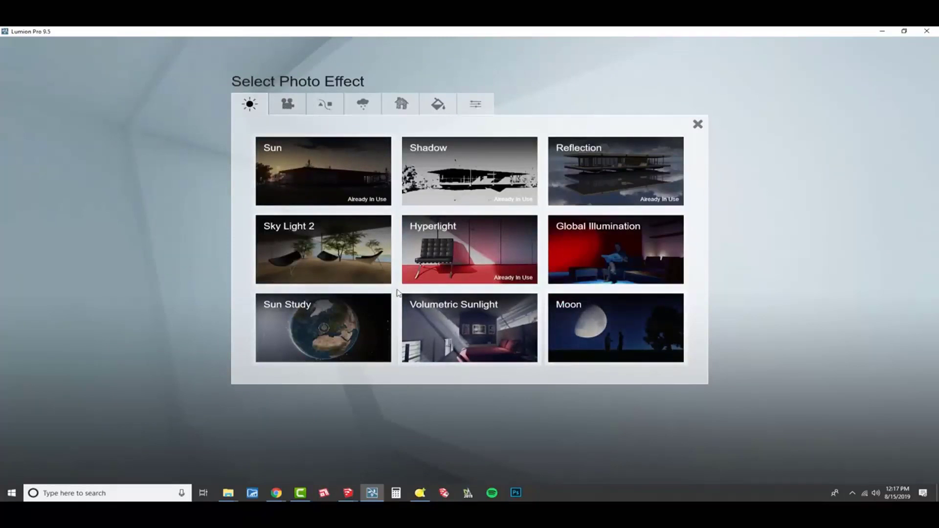
left_click(591, 327)
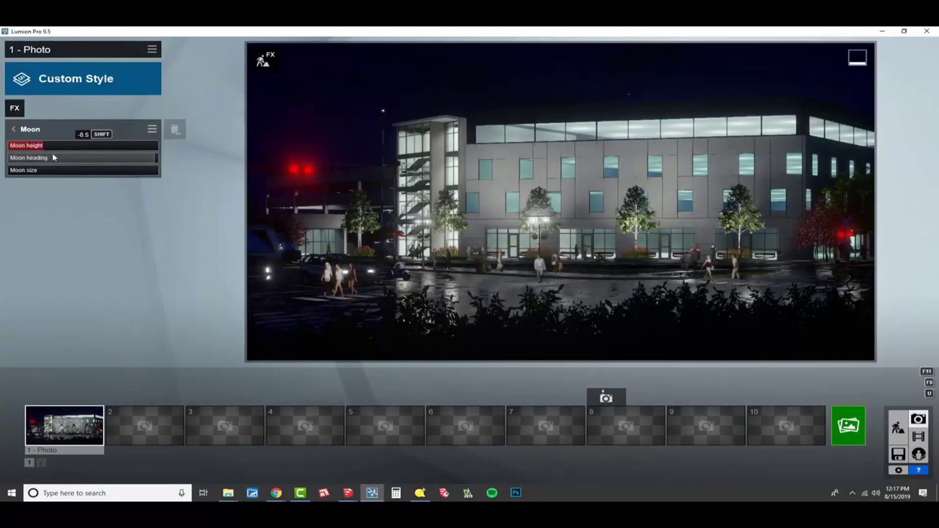
Step: Adjust the Moon effect's height, heading and size so a small moon sits just above the building's far roof corner
mouse_move(146, 160)
left_mouse_down()
mouse_move(109, 158)
mouse_move(131, 160)
left_mouse_up()
left_click_drag(18, 176, 53, 180)
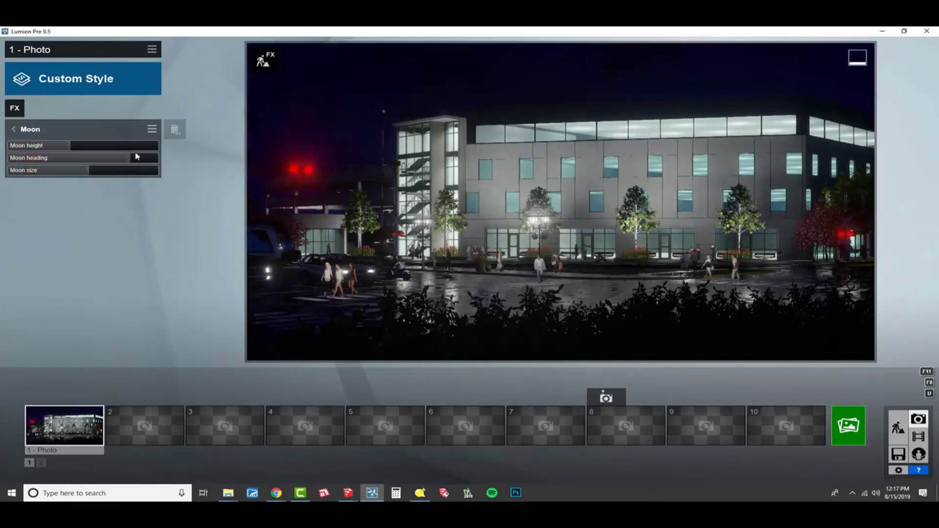
left_click_drag(137, 157, 6, 174)
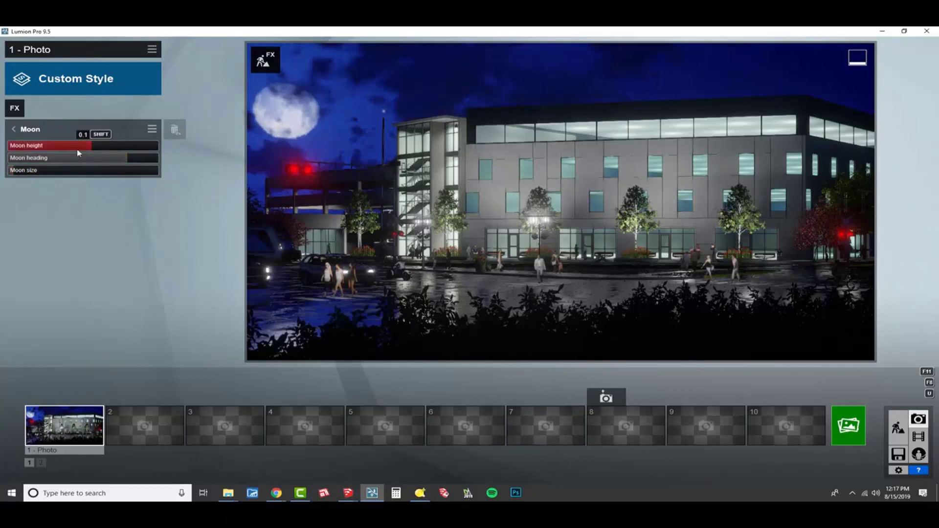
left_click_drag(129, 162, 284, 190, "shift")
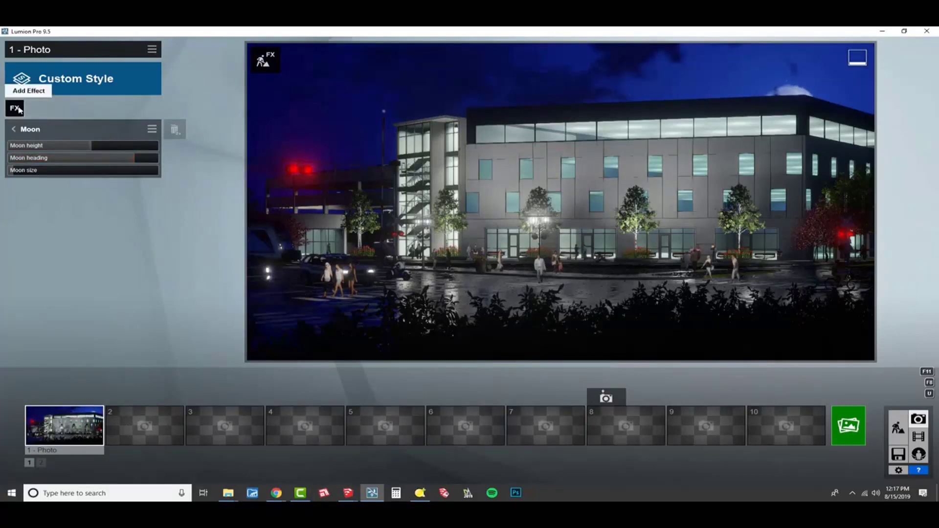
left_click_drag(98, 146, 139, 153, "shift")
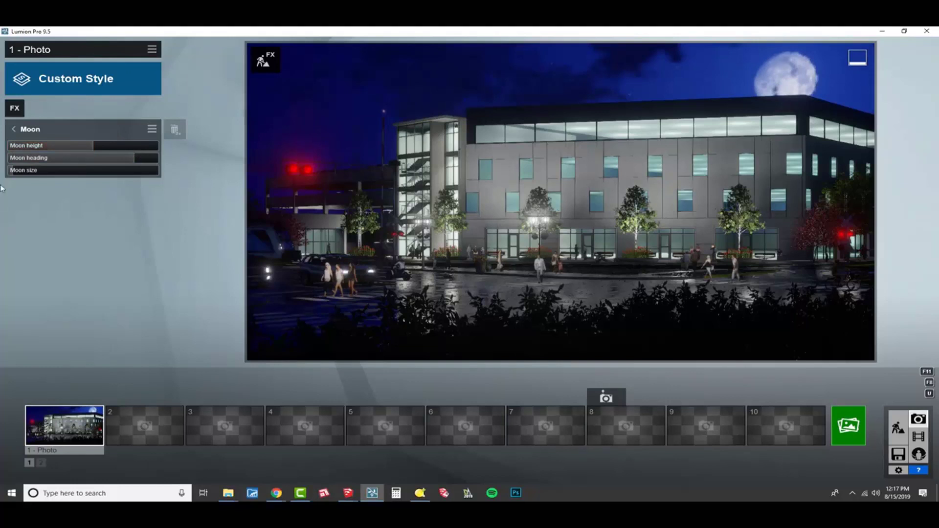
Step: Add the Sky and Clouds effect to photo 1 and set the cloud Position to about 0.23
left_click(15, 107)
left_click(374, 114)
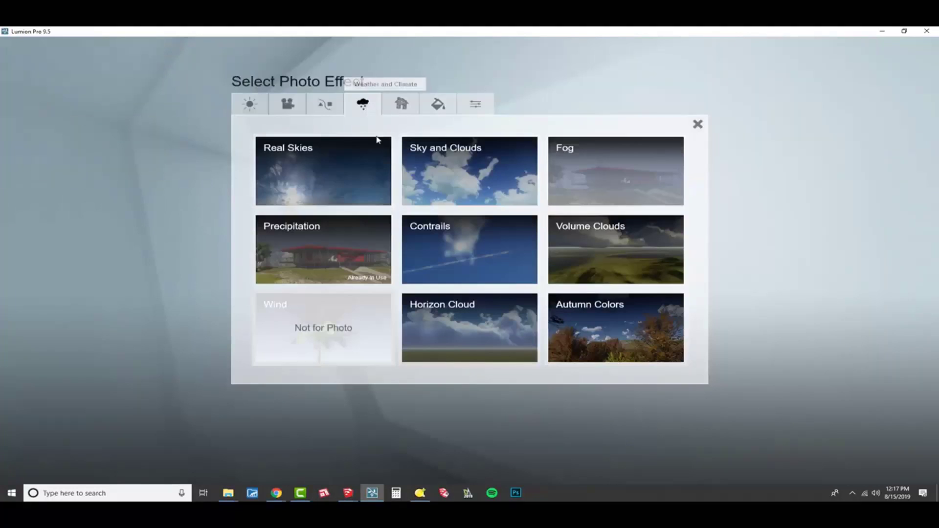
left_click(446, 205)
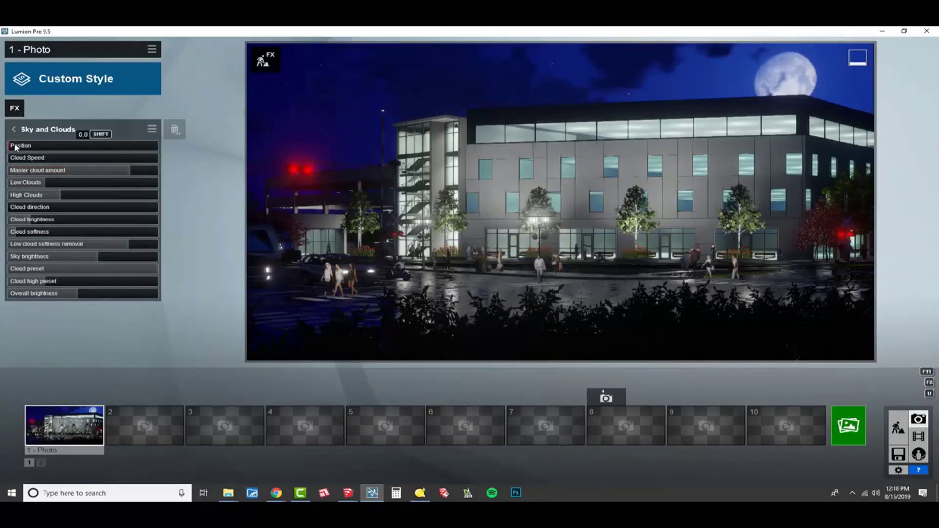
left_click_drag(16, 146, 31, 146)
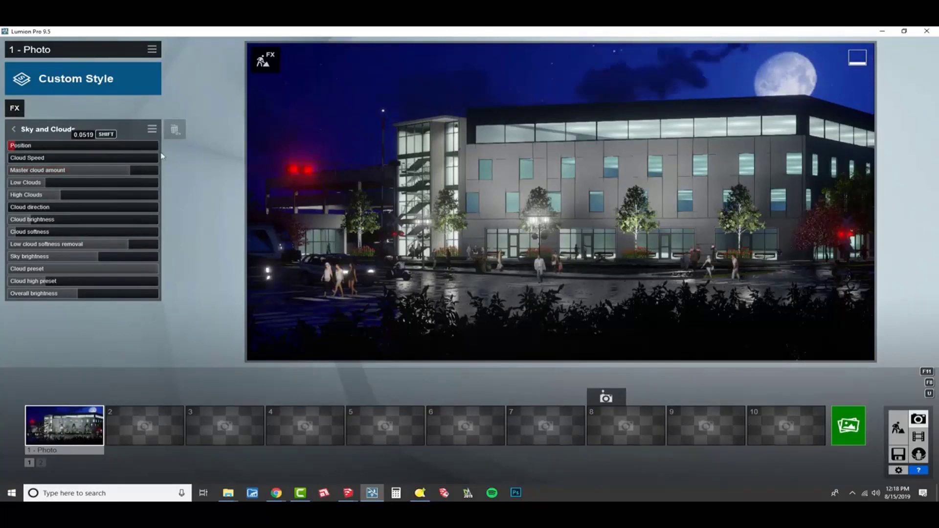
left_click_drag(497, 185, 725, 210)
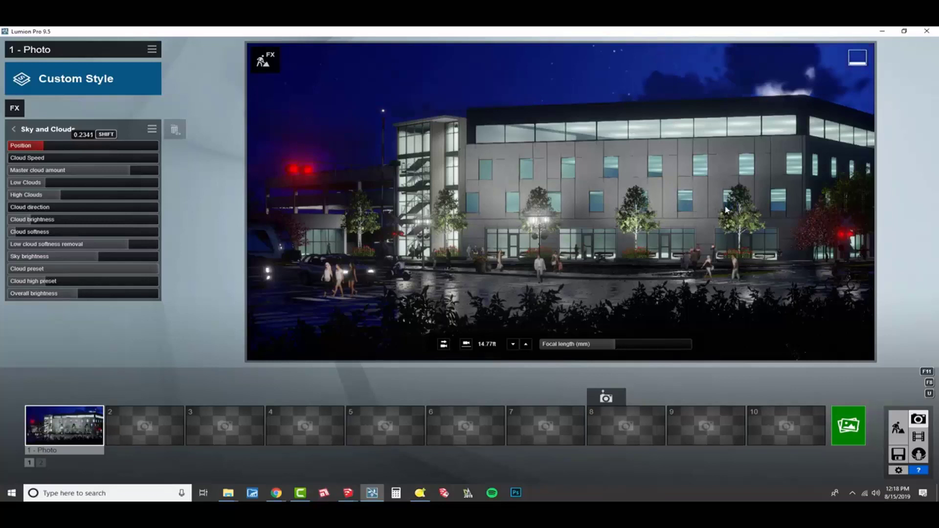
Step: Reduce Low Clouds to zero and raise High Clouds in the Sky and Clouds effect
left_click(48, 429)
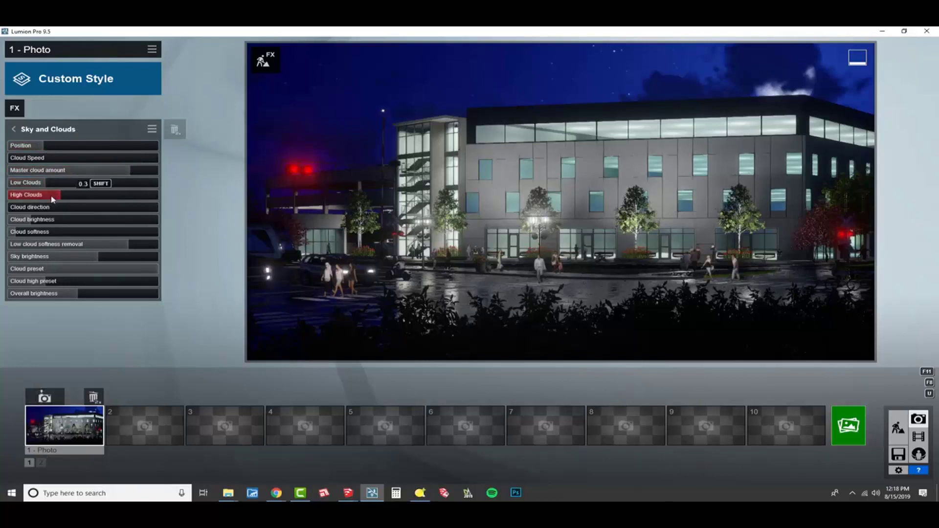
left_click_drag(41, 170, 2, 183)
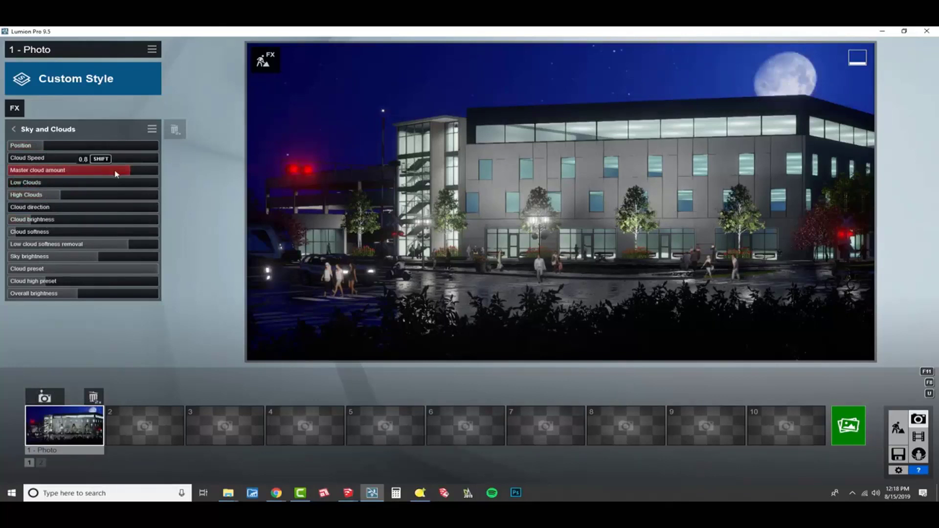
left_click_drag(114, 198, 130, 198)
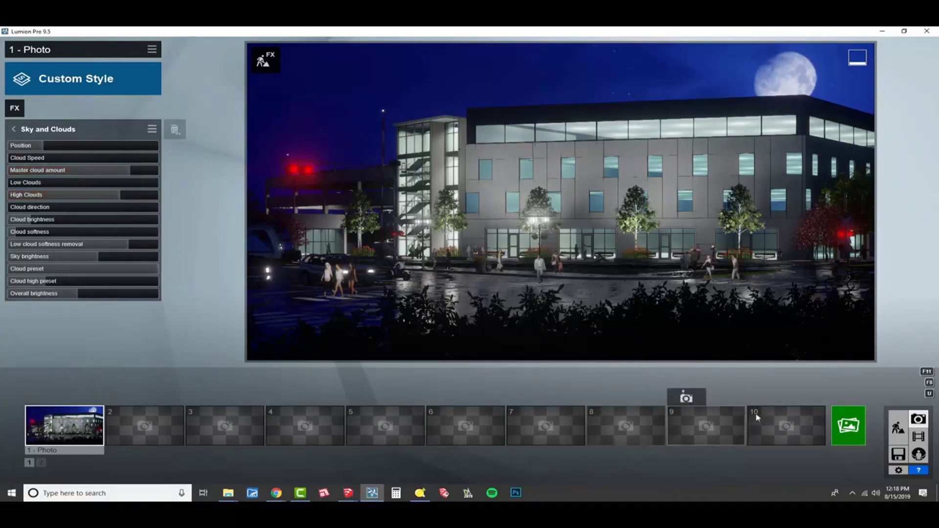
Step: Return to building the scene and raise the viewpoint above the office building, facing the ground behind the parking garage
left_click(906, 429)
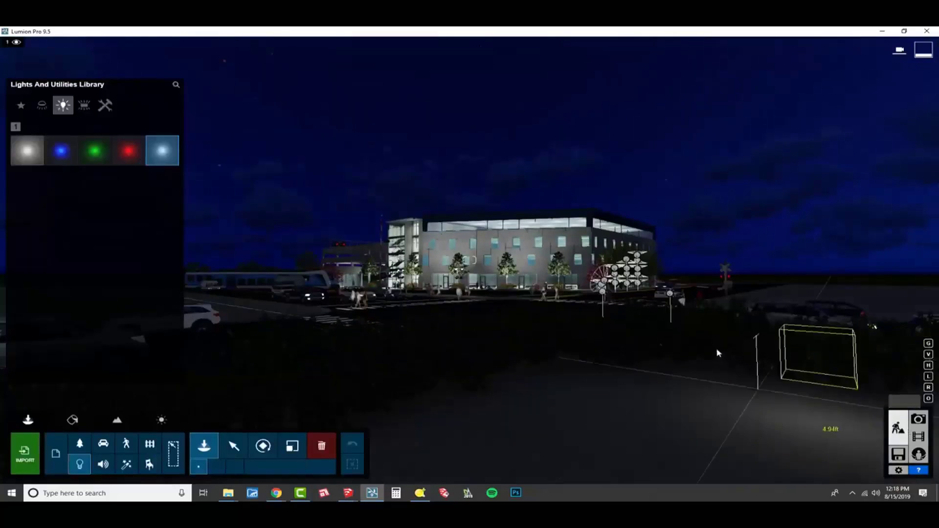
key("q")
key("w")
right_click_drag(469, 260, 471, 347)
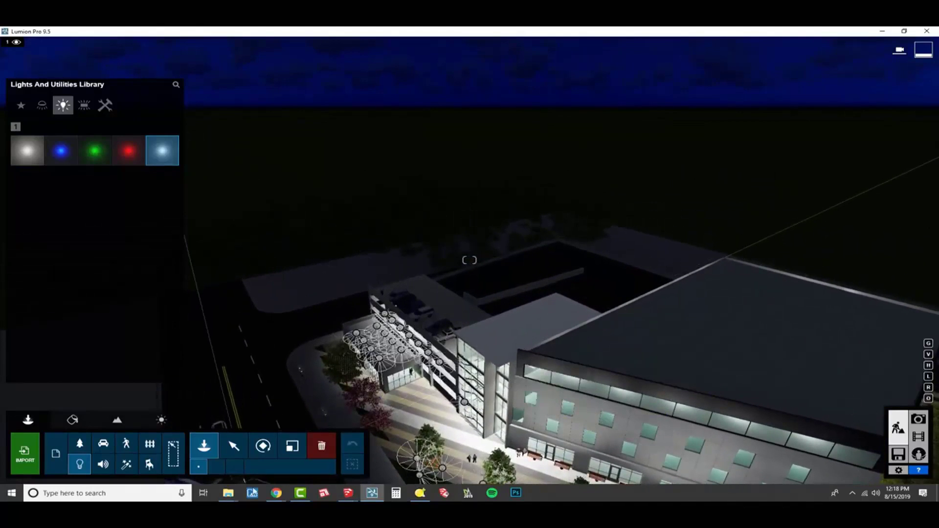
Step: Switch to Chrome and open the FormFonts website in a new tab
left_click(276, 493)
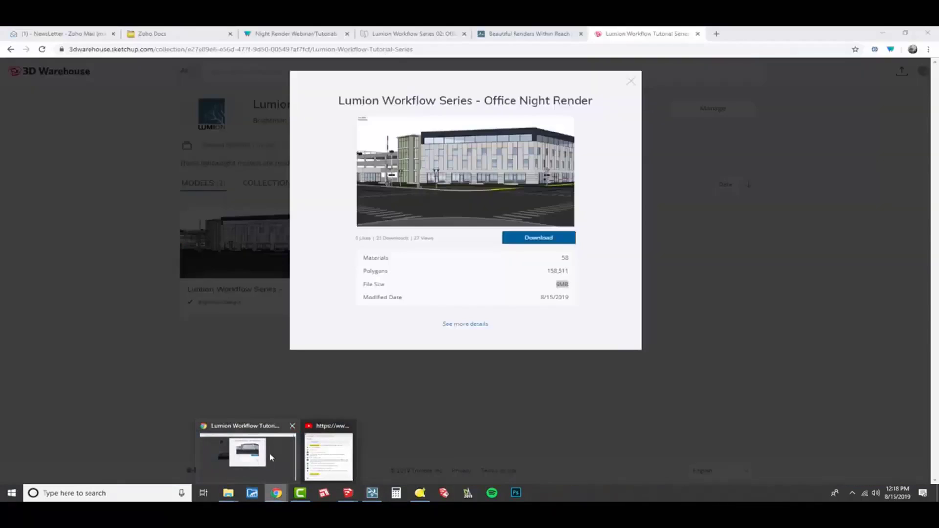
left_click(273, 455)
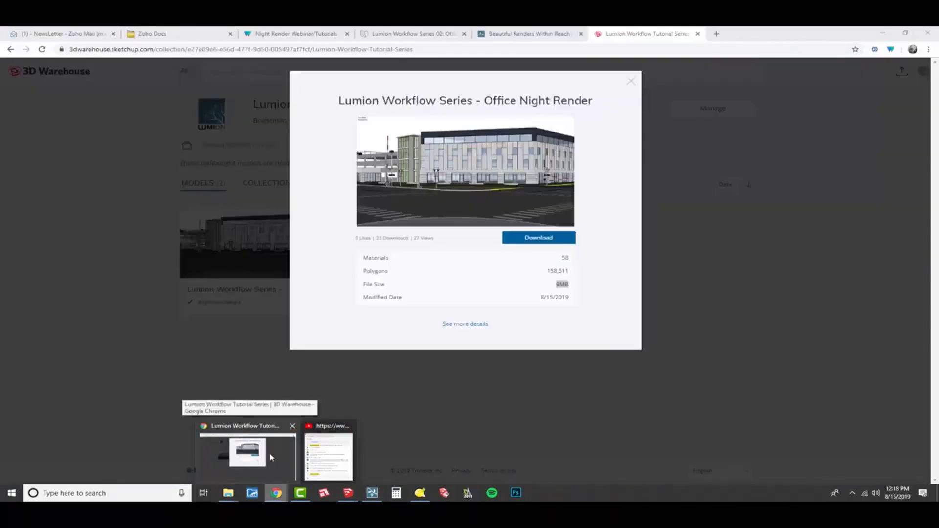
left_click(717, 34)
type("for")
key("Return")
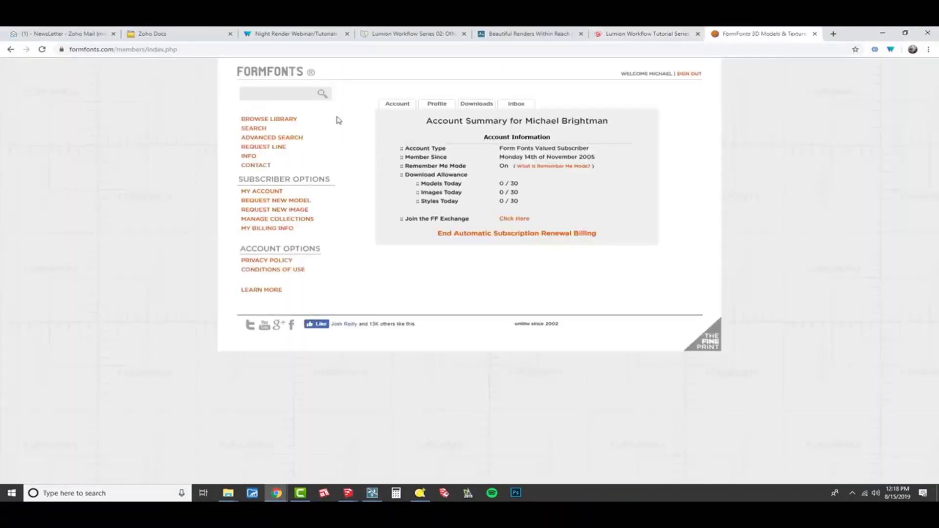
Step: Search FormFonts for fireworks and view the second configuration of the Fireworks 1 2D model
left_click(279, 98)
type("fire")
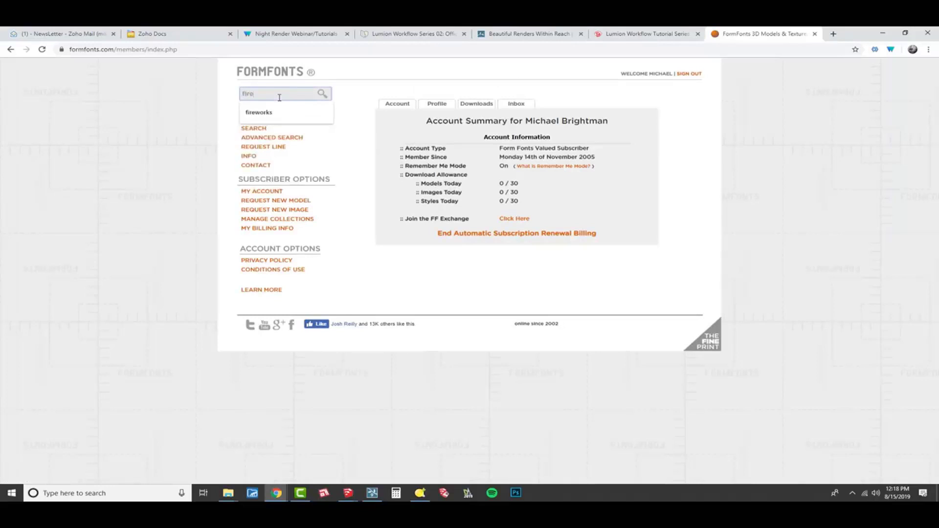
key("Down")
key("Return")
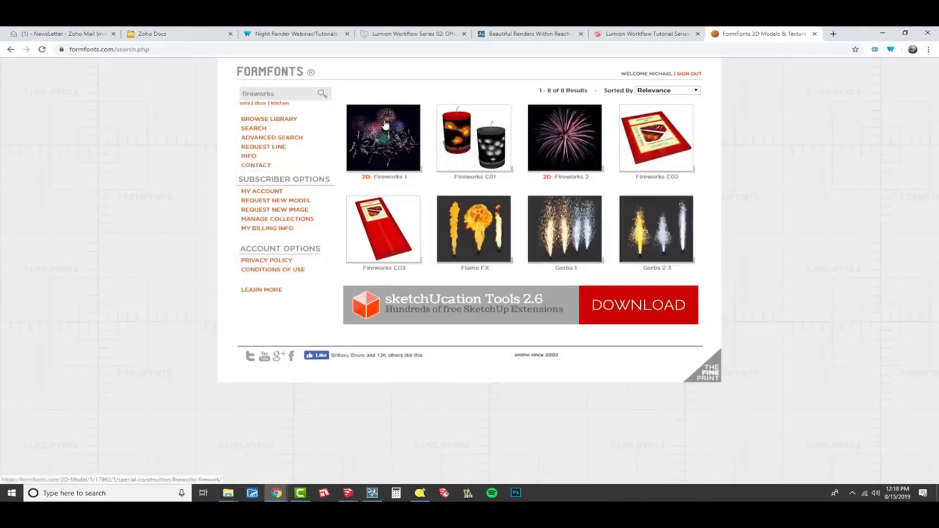
left_click(385, 125)
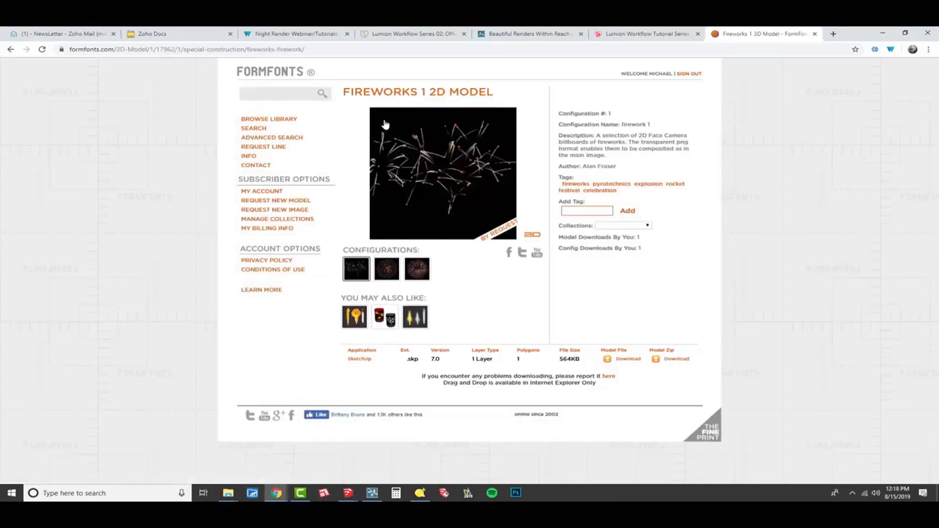
left_click(386, 268)
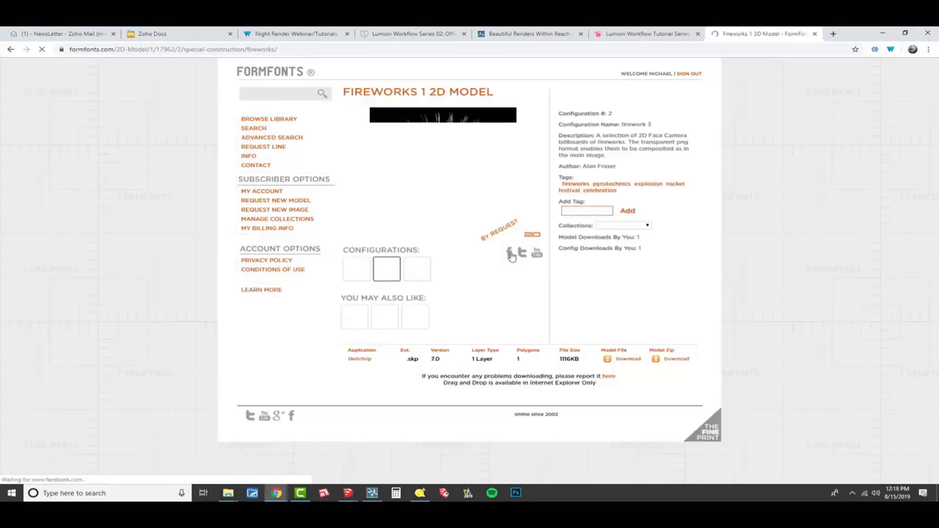
Step: Switch back to Lumion and import FF_Model_ID17962_2_firework03.skp from the BD COMPONENTS/MISC/EFFECTS folder with edges off
key("alt+Tab")
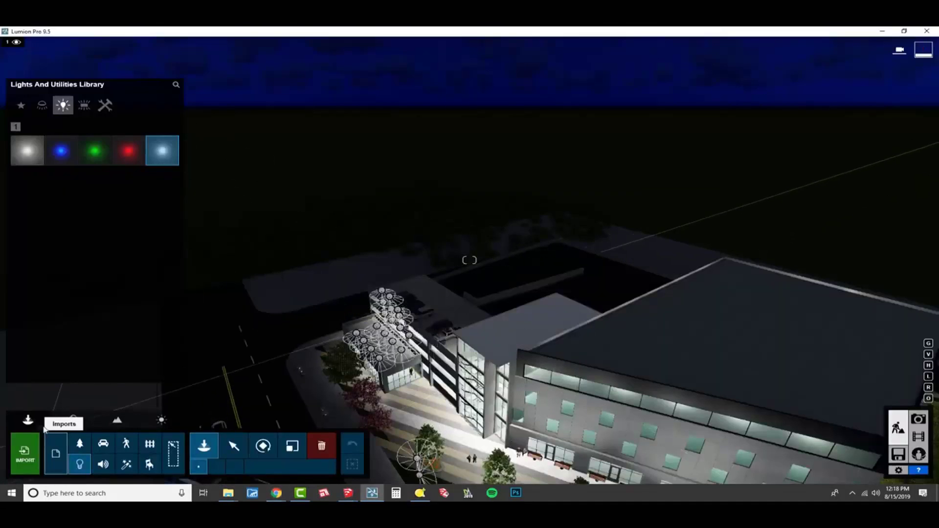
left_click(28, 453)
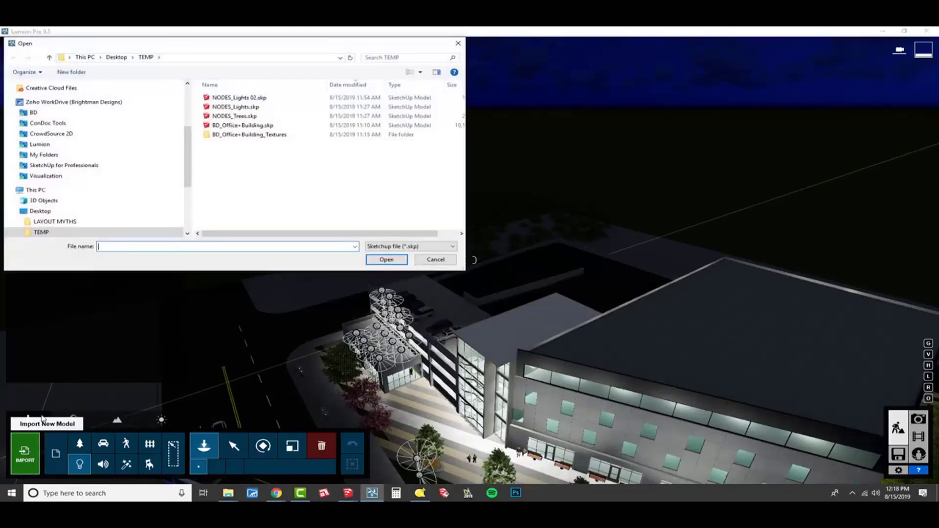
left_click(69, 177)
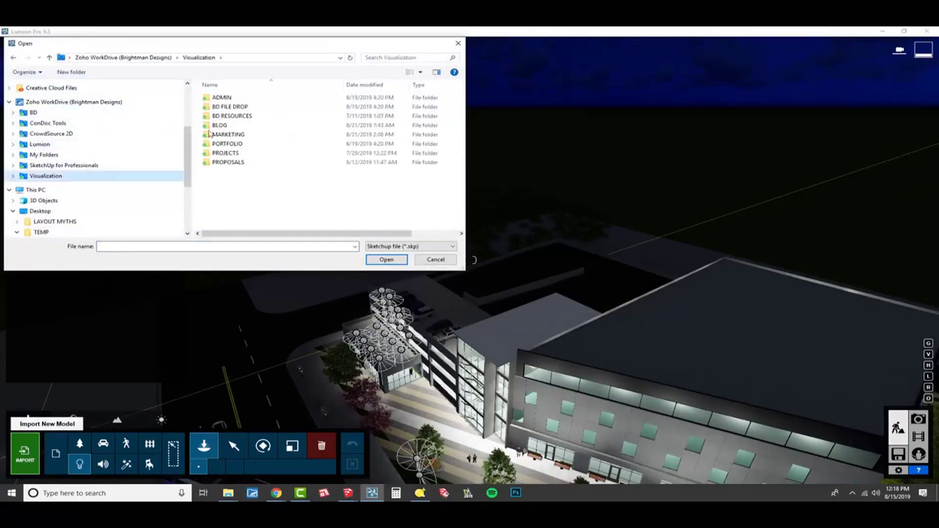
double_click(232, 116)
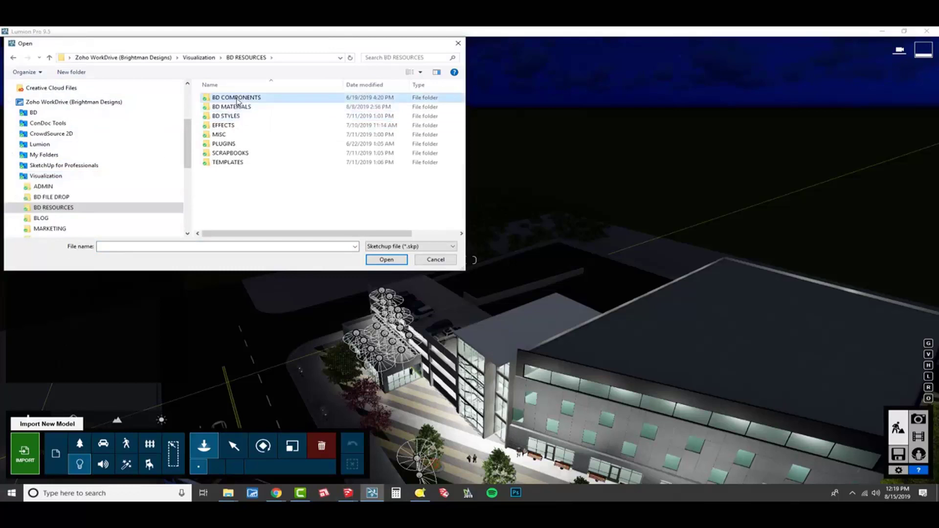
double_click(236, 98)
scroll(223, 168, "down", 3)
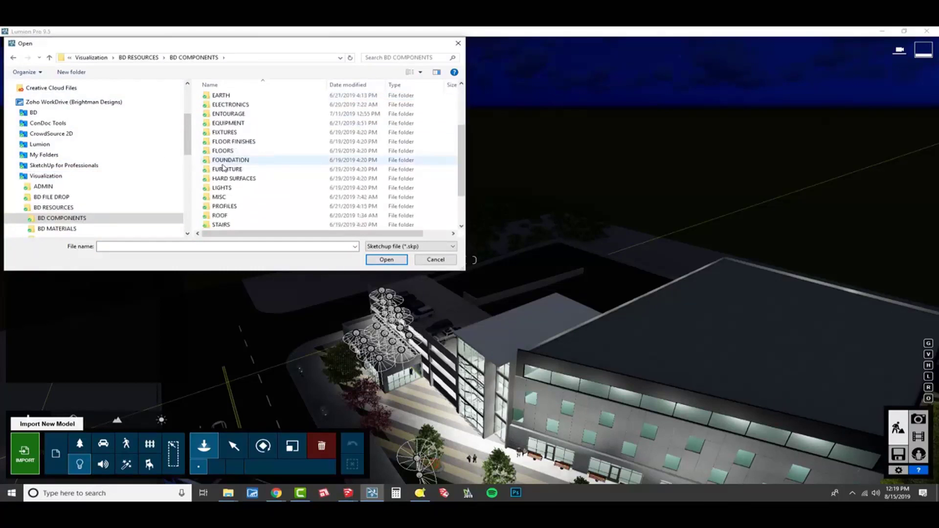
double_click(219, 197)
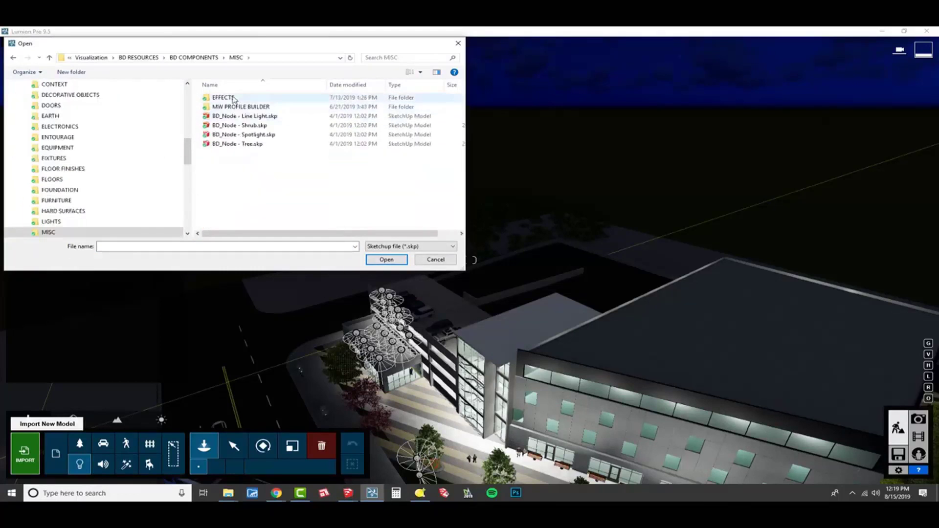
double_click(226, 96)
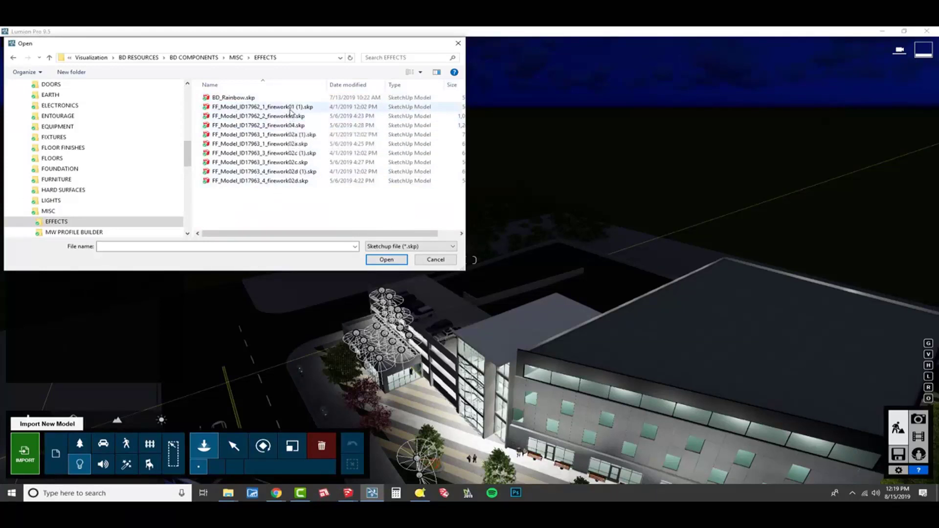
left_click(291, 116)
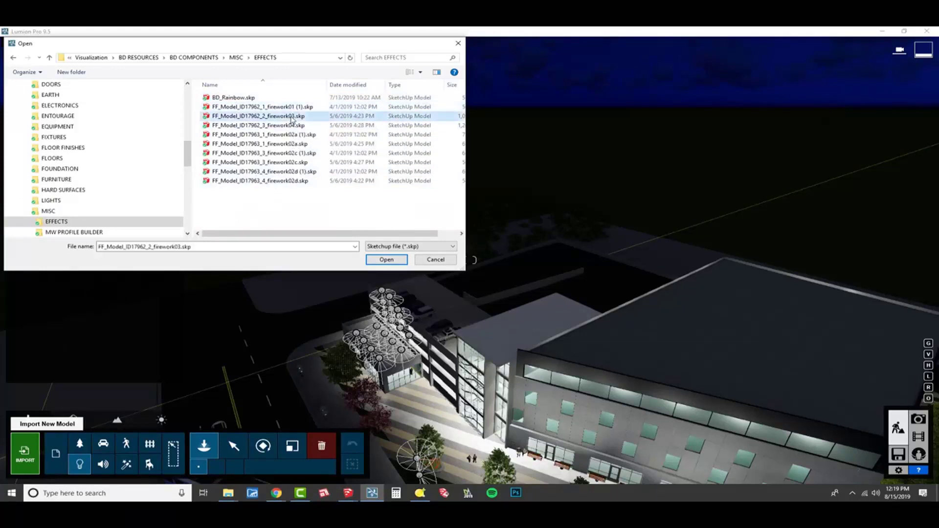
left_click(386, 260)
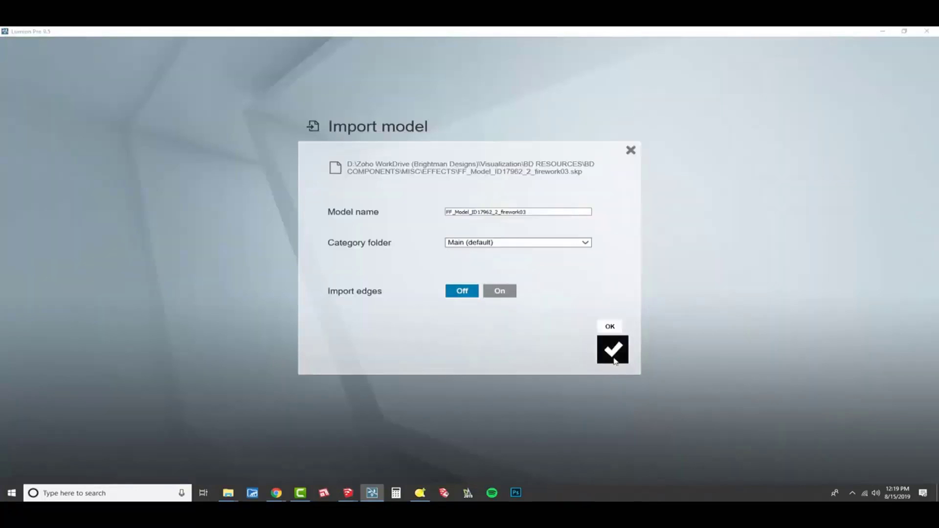
left_click(611, 349)
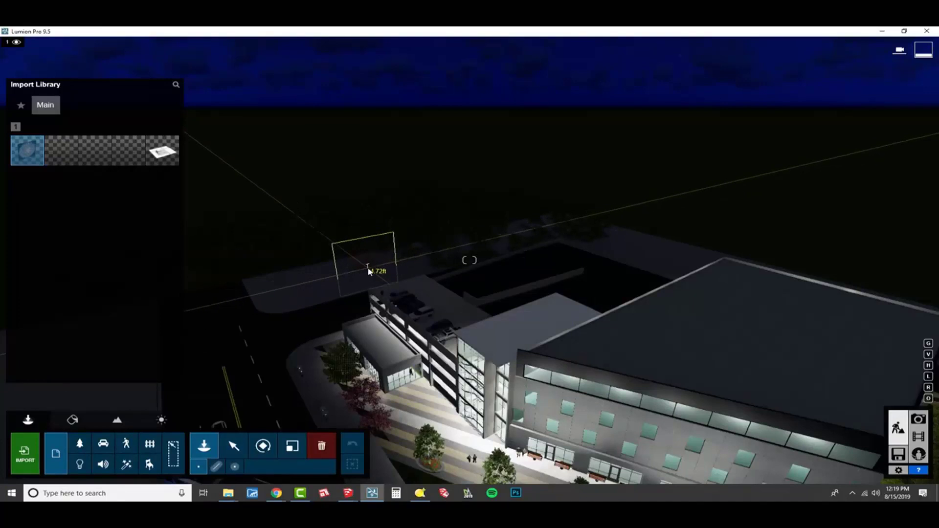
Step: Place the imported firework on the ground behind the parking garage and raise it high into the air
key("h")
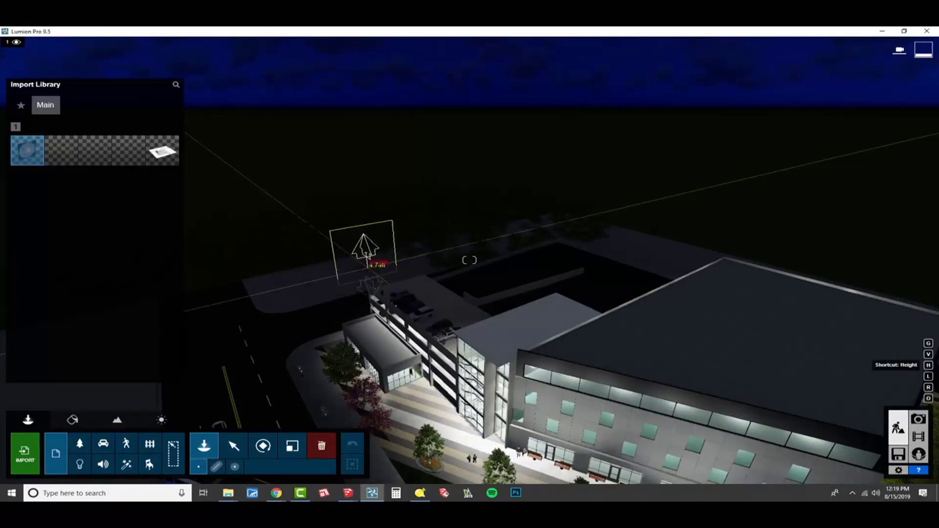
left_click(363, 279)
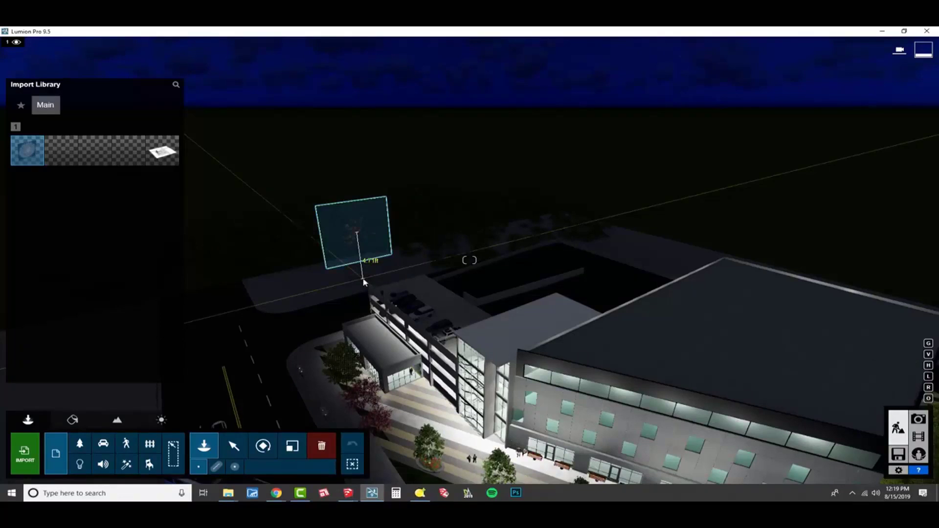
key("Escape")
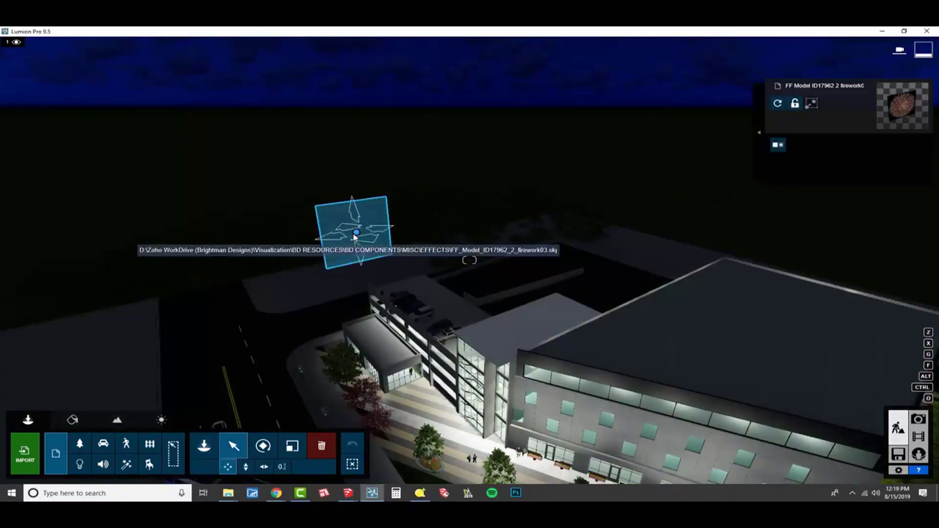
key("h")
left_click_drag(358, 232, 349, 186)
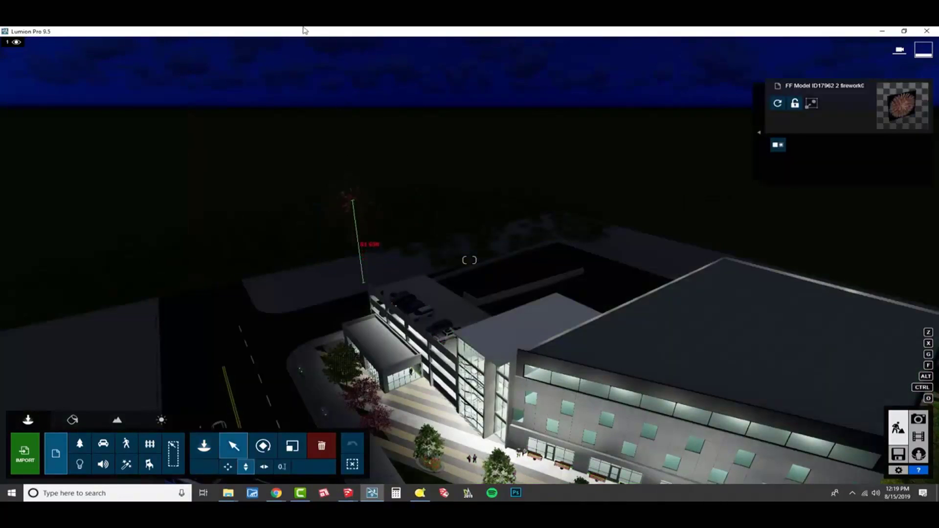
left_click_drag(287, 27, 287, 27)
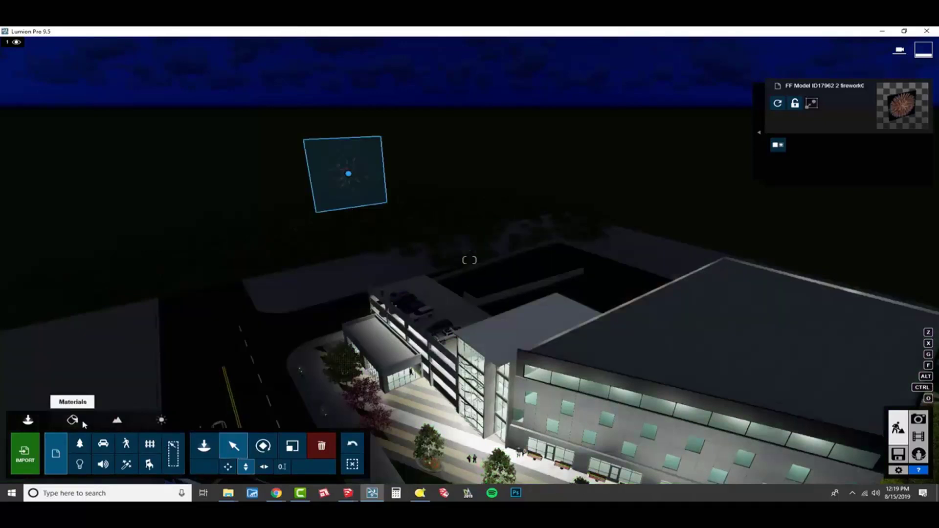
left_click(73, 420)
left_click(348, 186)
key("Escape")
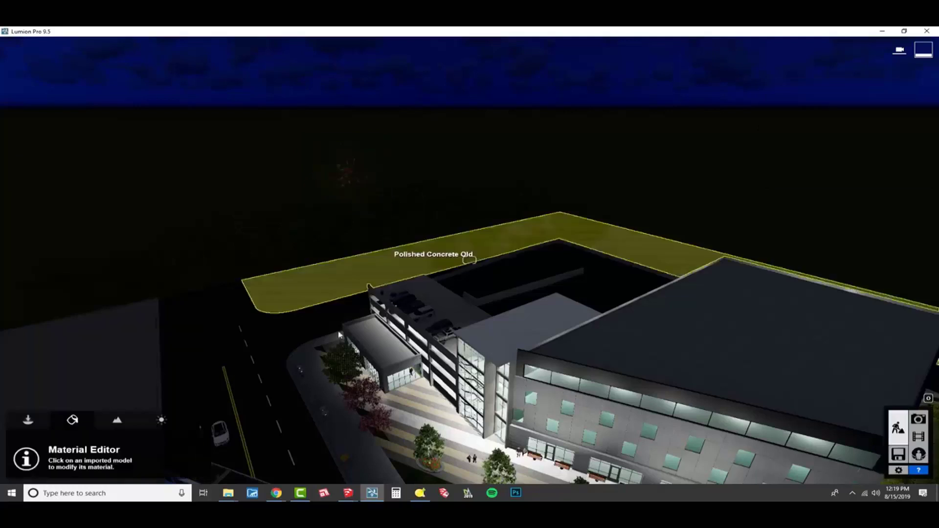
left_click(27, 419)
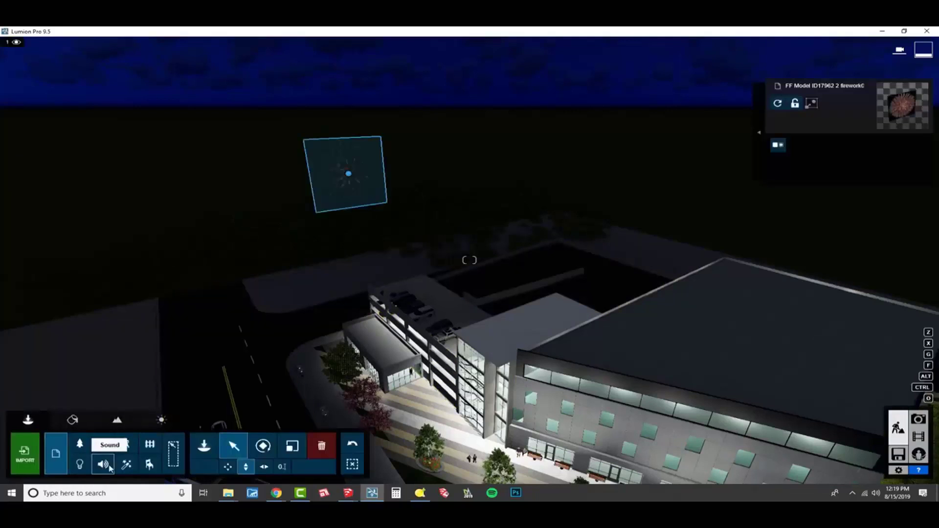
Step: Import FF_Model_ID17962_1_firework01 (1).skp with edges off and place it beside the first firework behind the parking garage
left_click(30, 455)
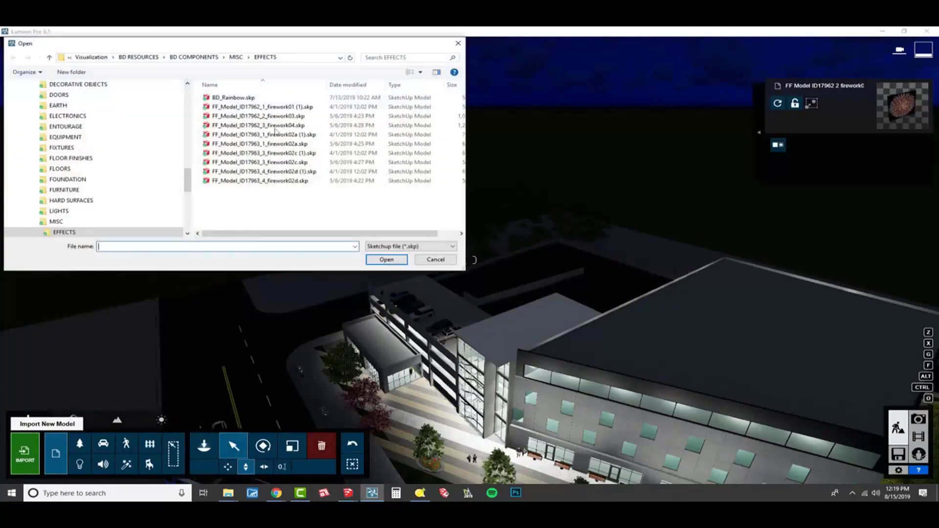
double_click(303, 108)
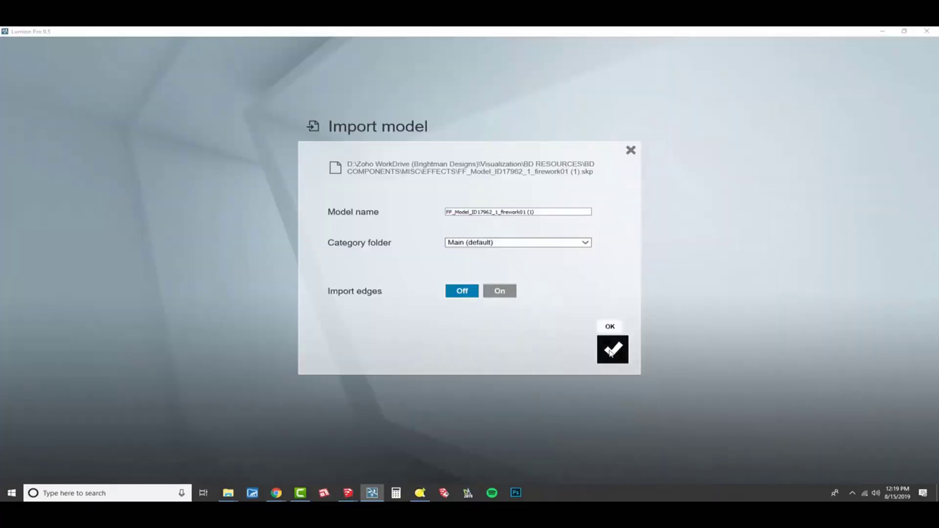
left_click(611, 351)
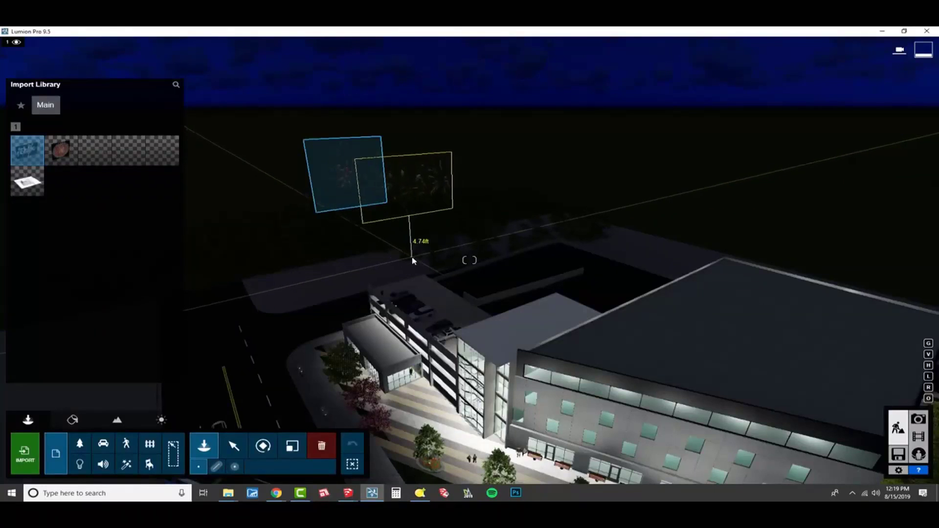
left_click(412, 261)
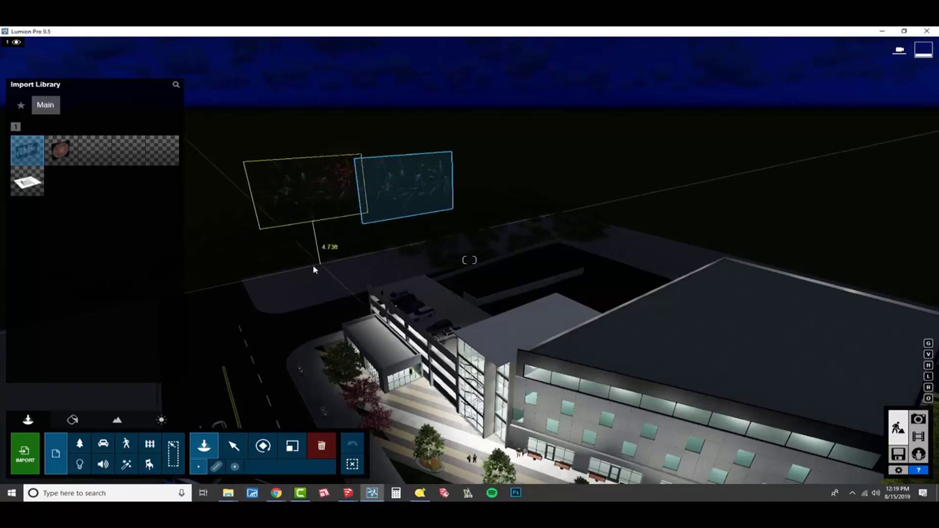
key("Escape")
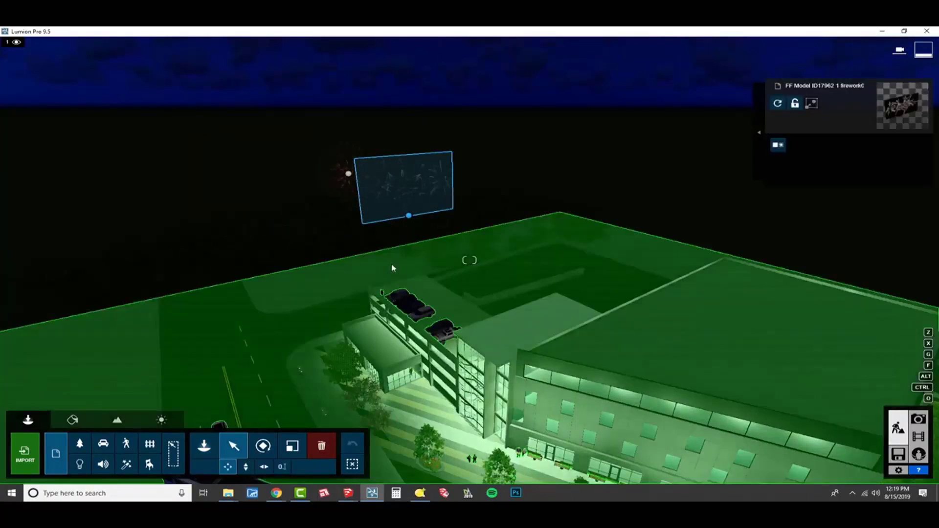
Step: Rotate the two firework models from above to face the viewer, and check them from in front of the building
right_click_drag(392, 267, 392, 342)
key("q")
key("r")
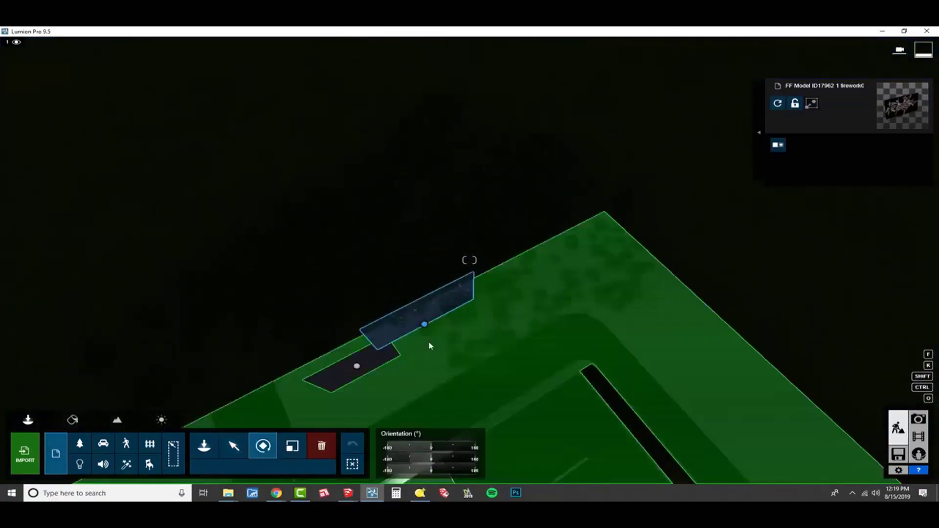
left_click_drag(425, 325, 472, 367)
left_click_drag(425, 326, 433, 357)
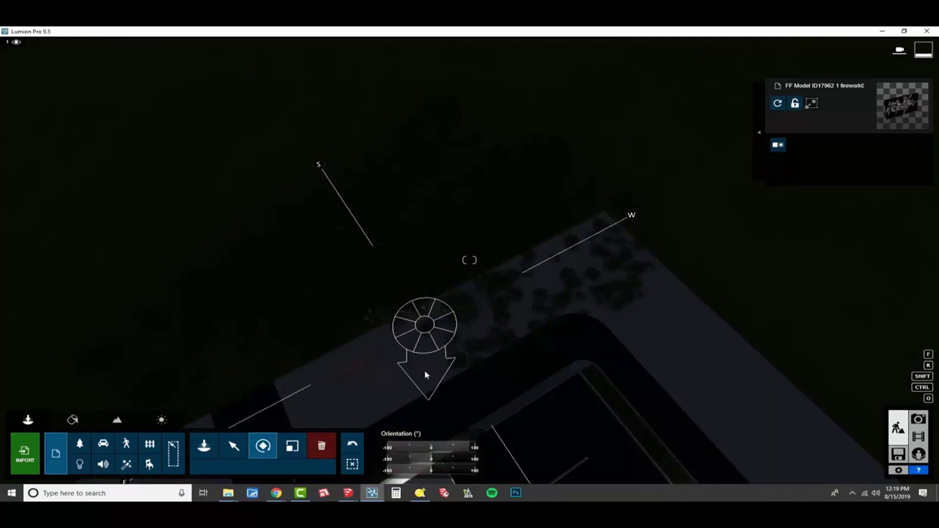
mouse_move(356, 368)
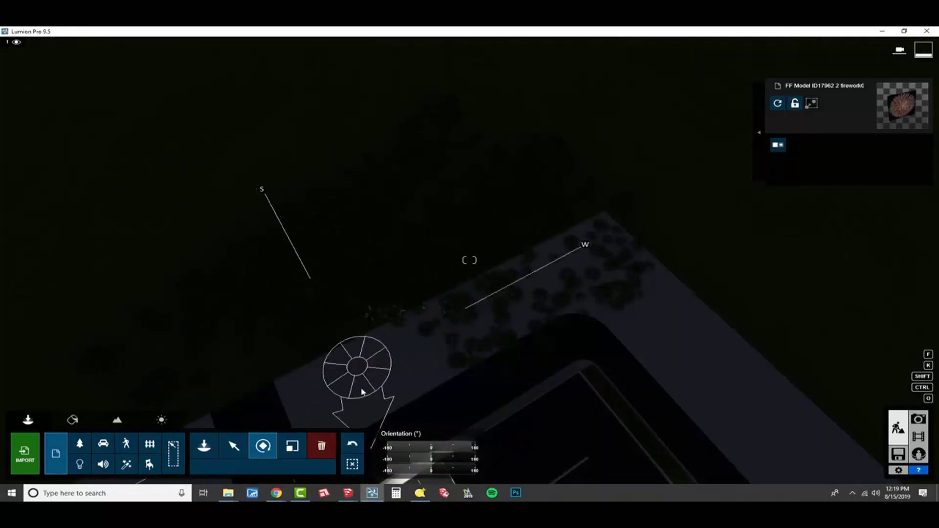
right_click_drag(354, 398, 354, 310)
key("s")
key("e")
right_click_drag(354, 377, 354, 356)
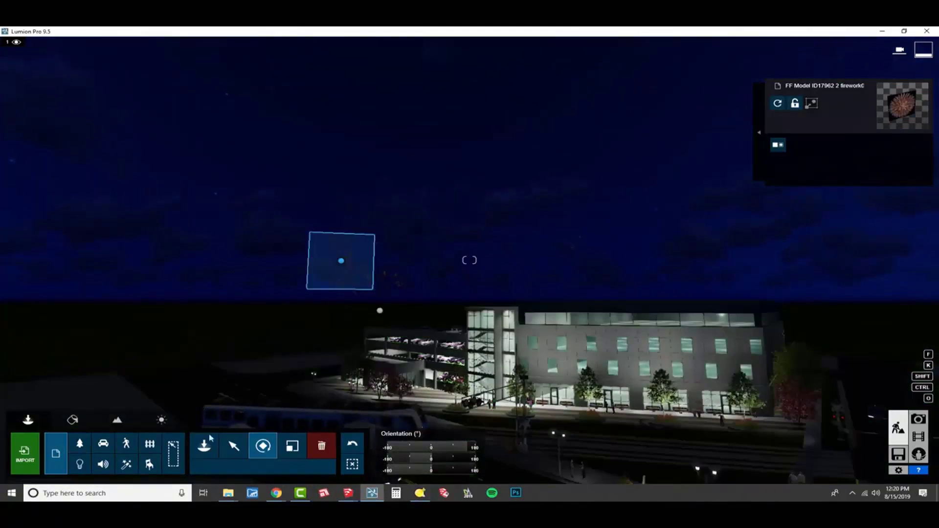
Step: Give the fireworks03 model's surface a Standard material and raise its emissive value slightly so the firework glows
left_click(73, 420)
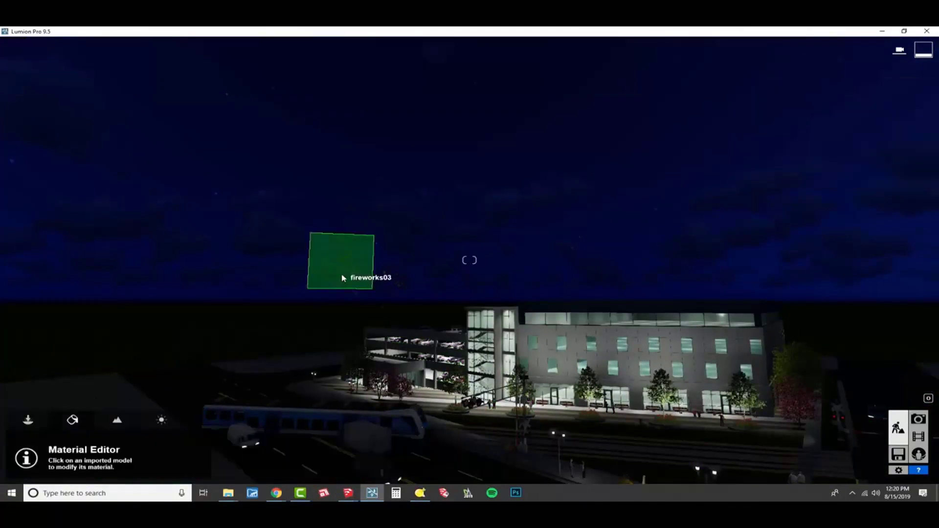
left_click(344, 278)
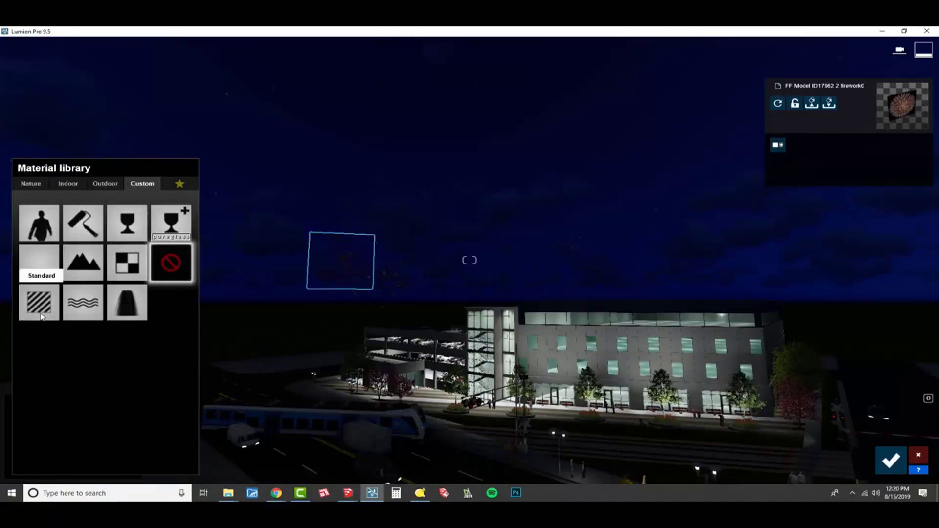
left_click(41, 315)
left_click(38, 420)
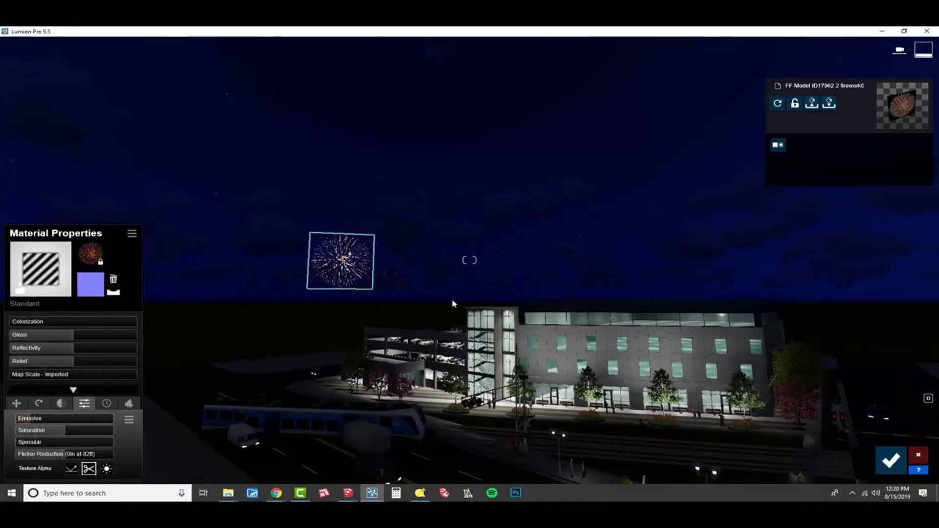
Step: Apply a Standard material with slightly raised emissive to the second firework, inspect both fireworks up close and save the material changes
left_click(391, 284)
left_click(57, 295)
left_click(31, 420)
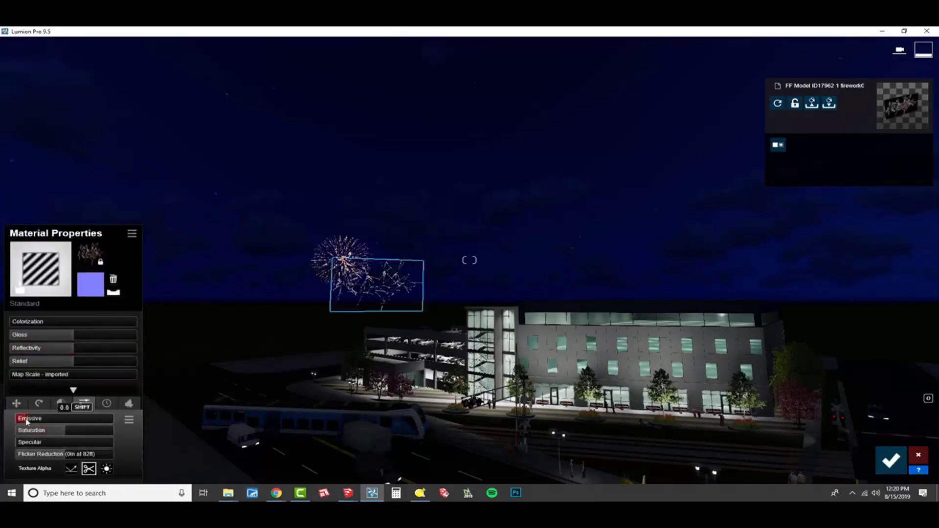
right_click_drag(246, 356, 167, 355)
key("shift+w")
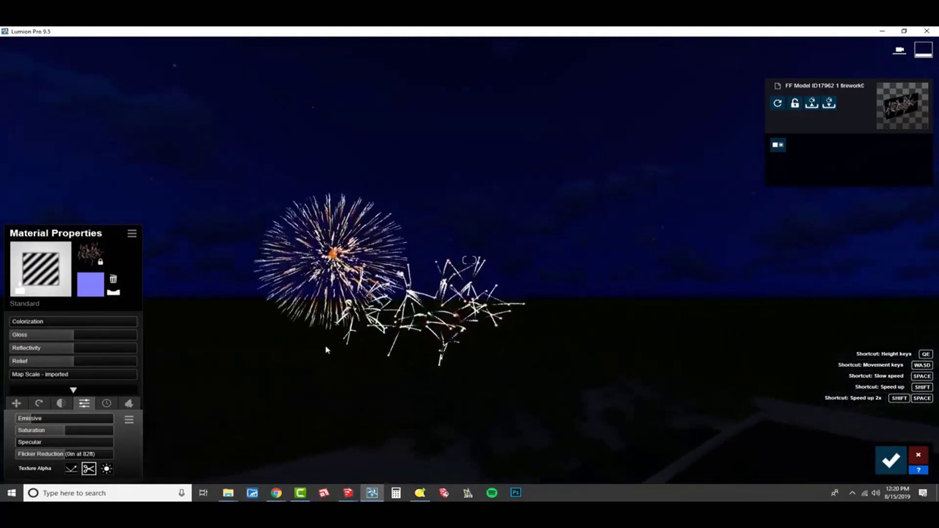
left_click(891, 461)
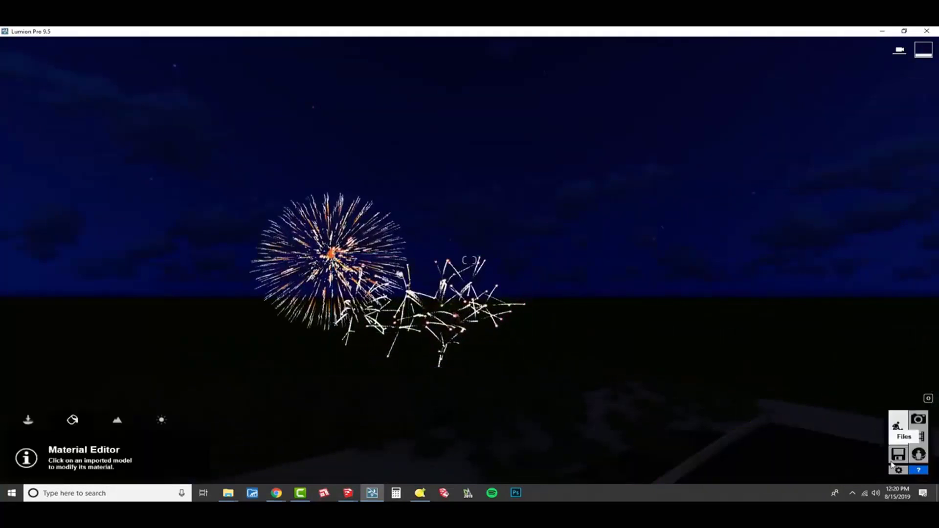
Step: Return to the saved view of 1 - Photo and render the current shot at Desktop 1920x1080 as 02
left_click(918, 419)
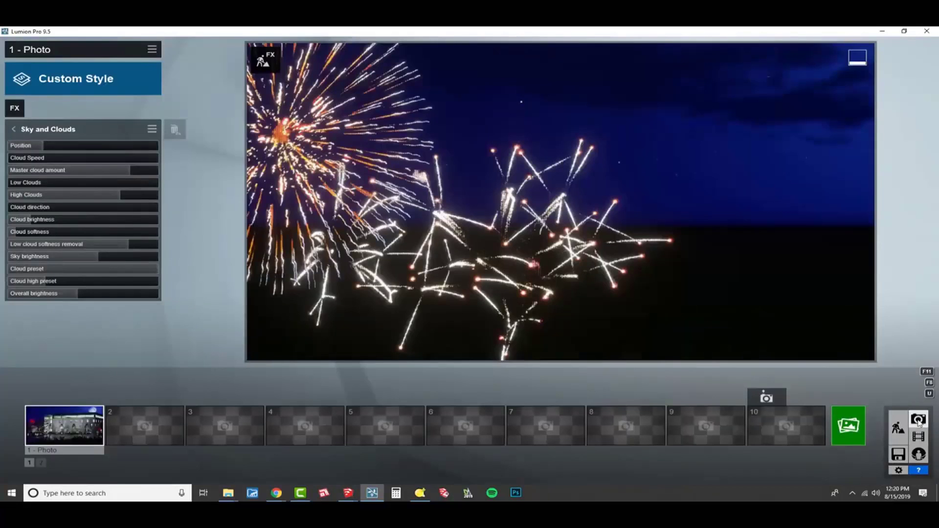
left_click(81, 423)
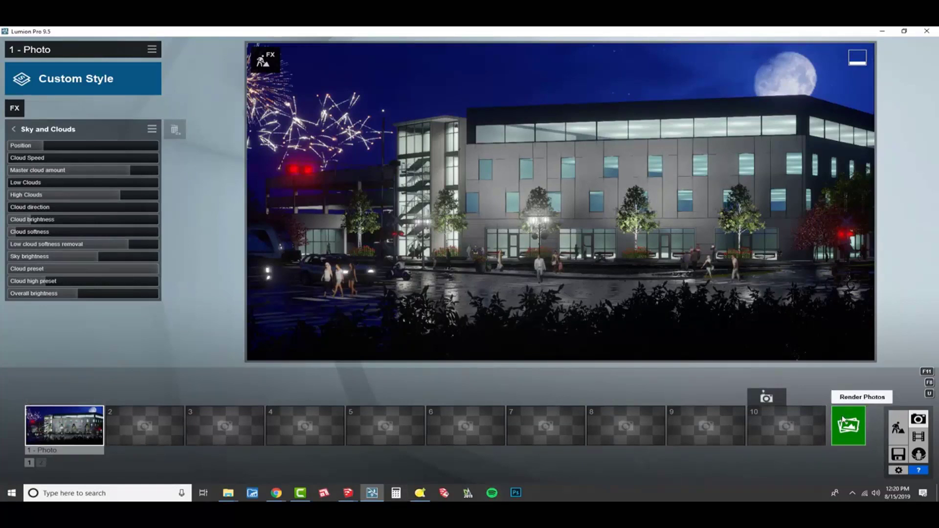
left_click(844, 421)
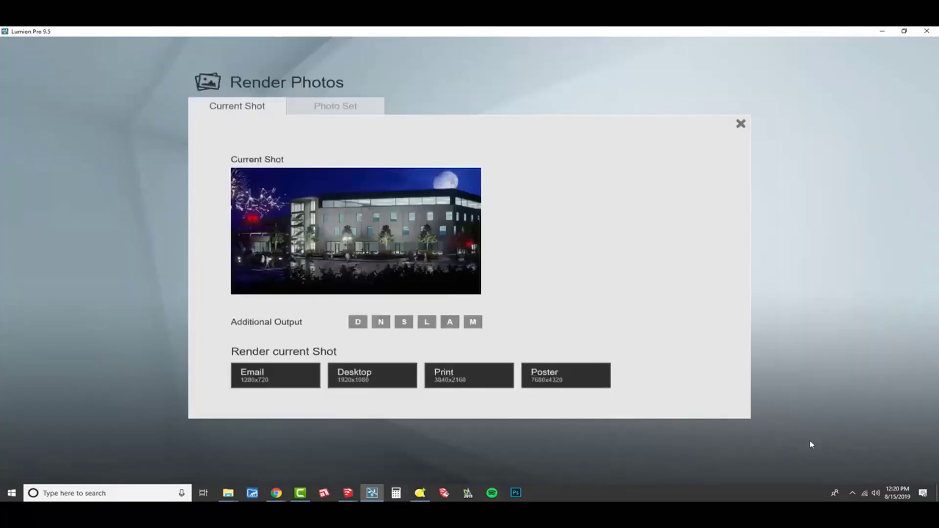
left_click(381, 379)
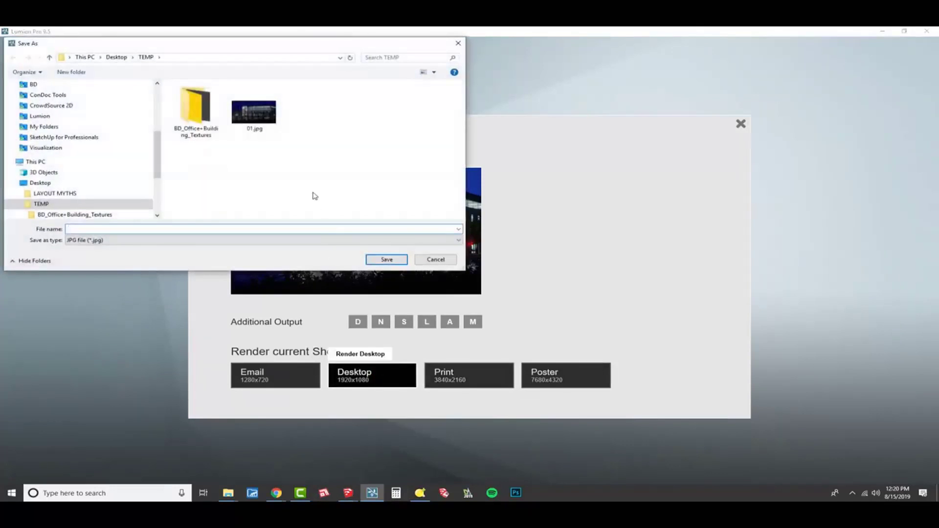
type("02")
key("Return")
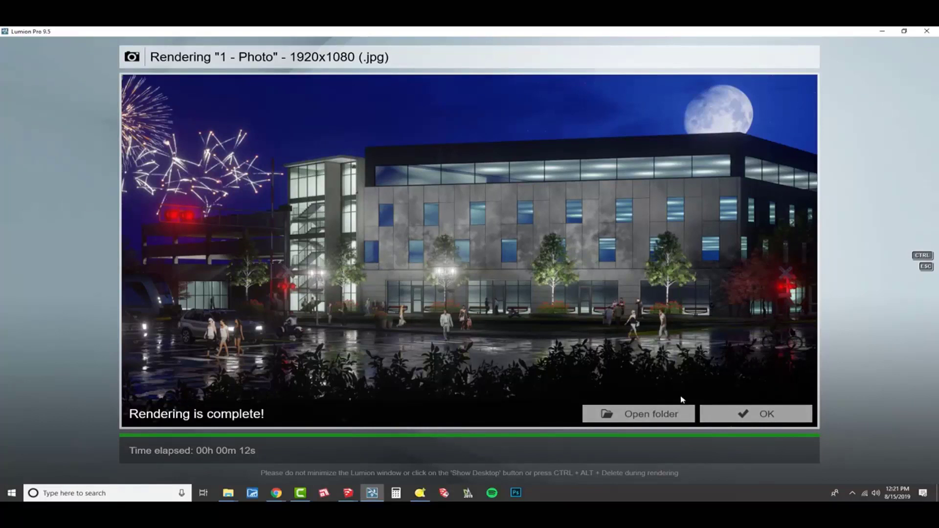
left_click(753, 413)
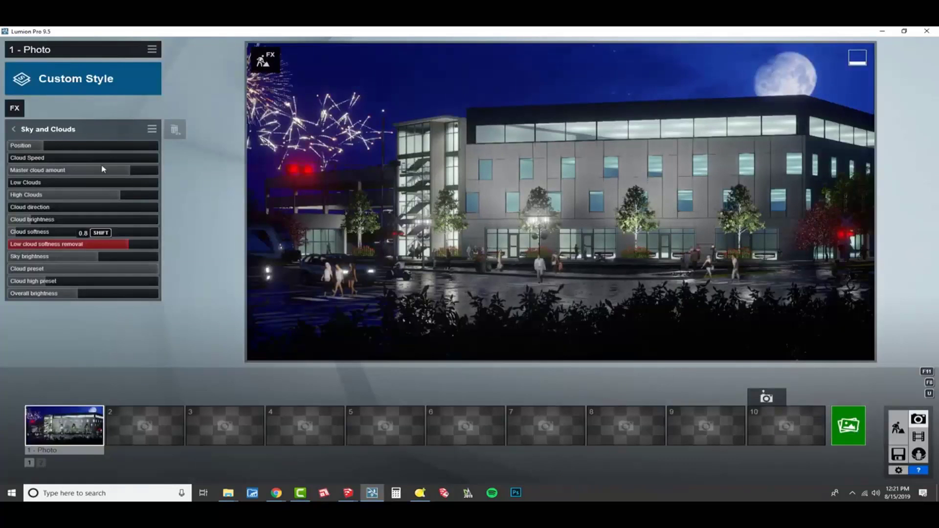
Step: In the photo's Lens Flare effect, reduce the streak count to its minimum, lower the streak falloff and moderately raise the master brightness
left_click(14, 108)
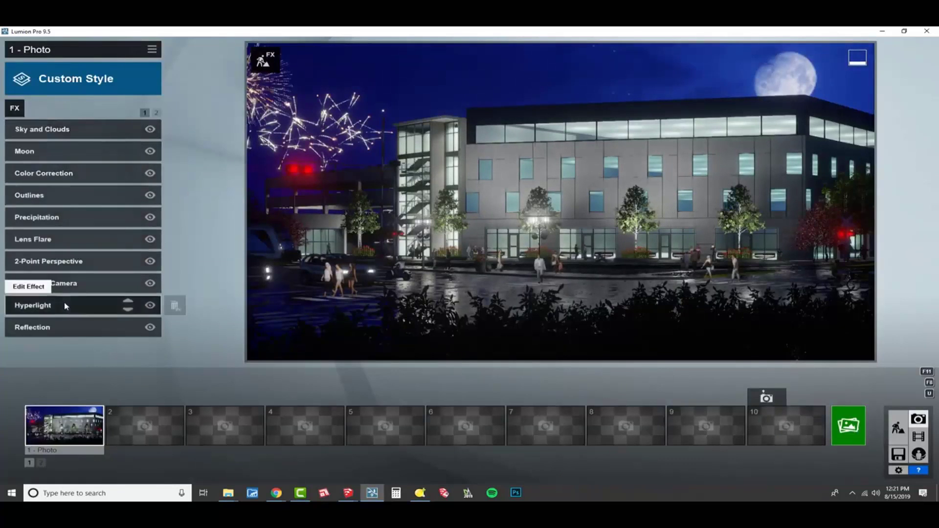
left_click(90, 239)
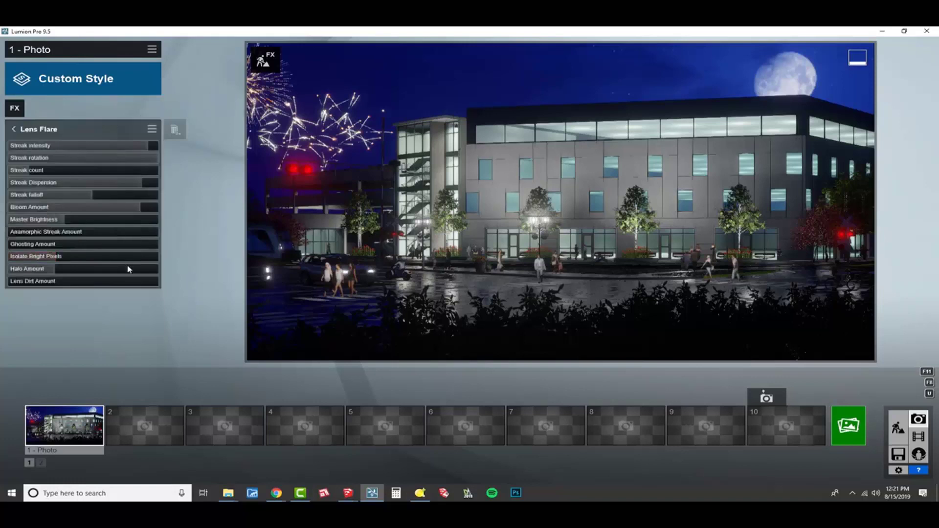
left_click_drag(72, 221, 103, 231)
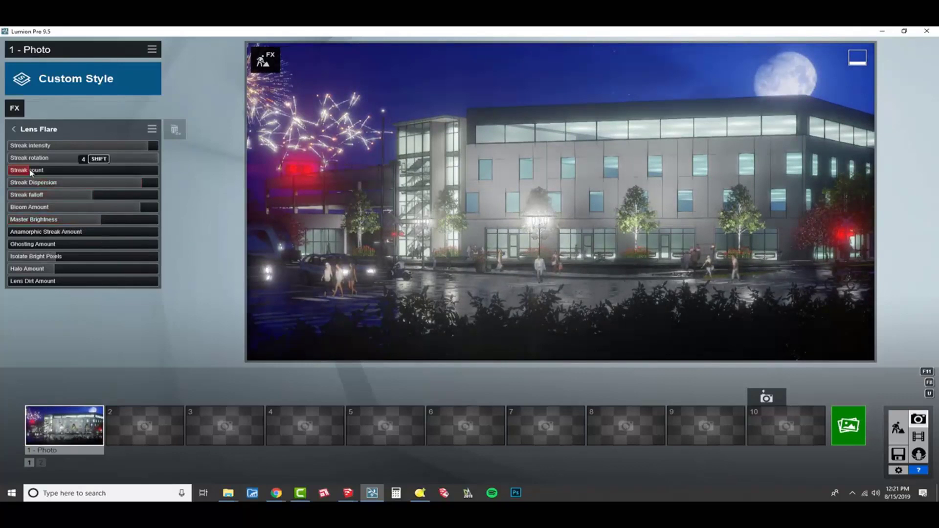
mouse_move(1, 180)
left_mouse_down()
mouse_move(148, 189)
mouse_move(105, 198)
mouse_move(143, 204)
mouse_move(2, 219)
left_mouse_up()
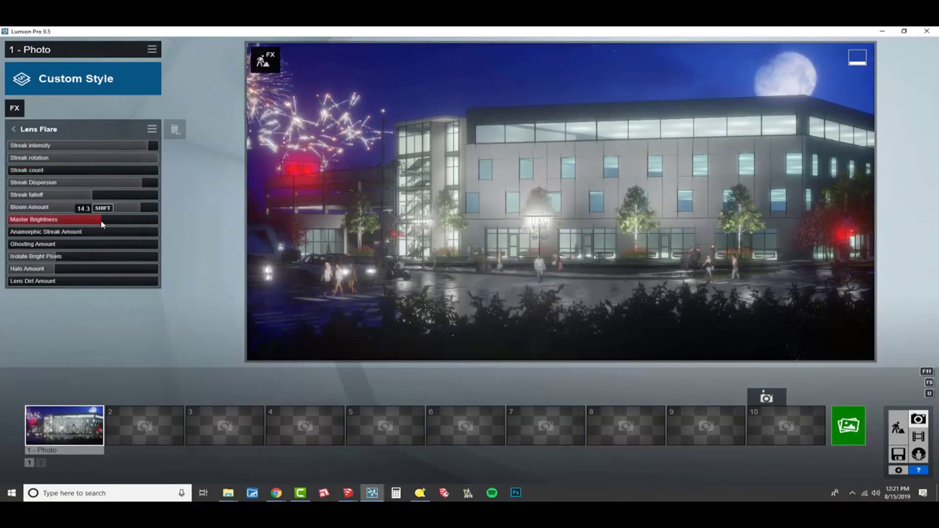
left_click_drag(99, 220, 71, 226)
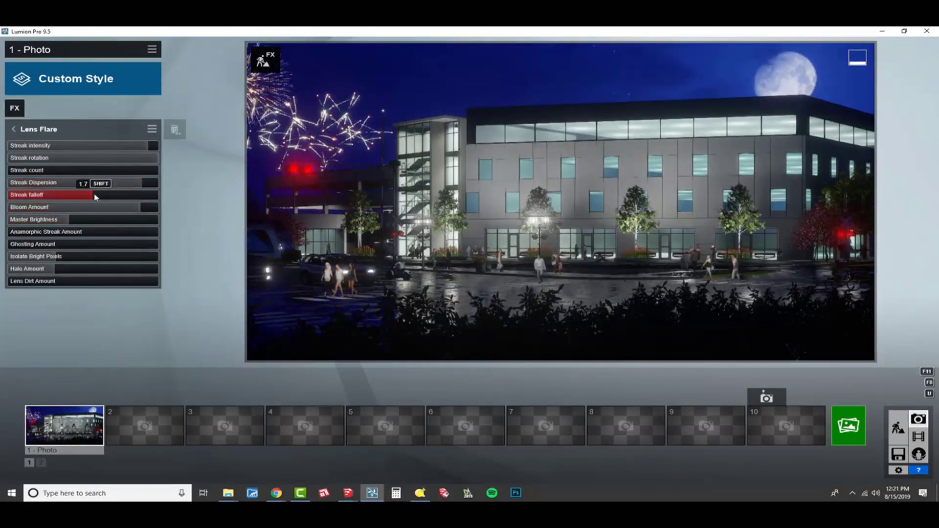
mouse_move(94, 195)
left_mouse_down()
mouse_move(36, 197)
mouse_move(205, 210)
mouse_move(64, 210)
left_mouse_up()
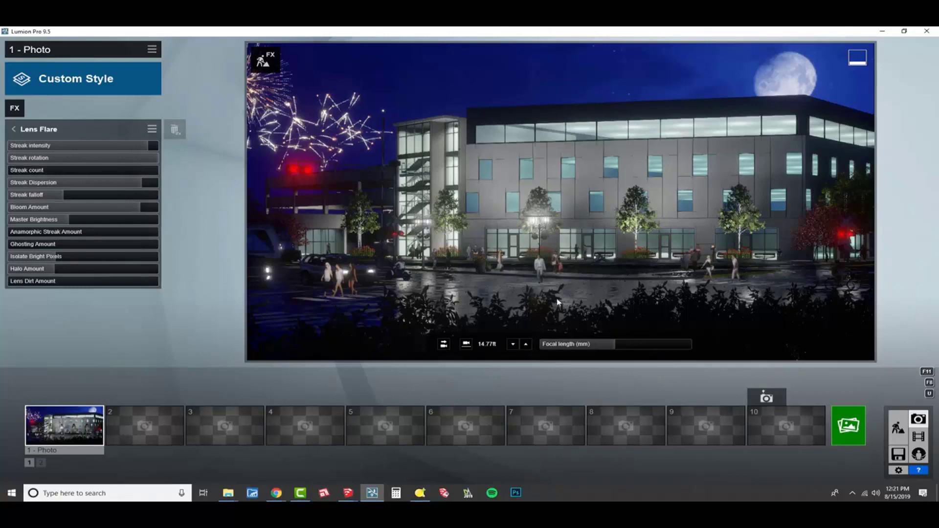
left_click_drag(69, 220, 84, 225)
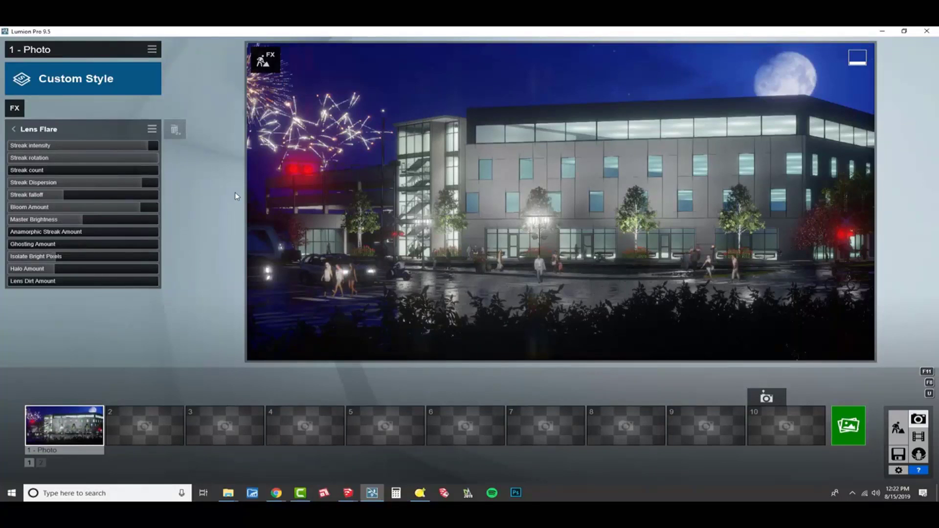
Step: Render the current shot again at Desktop 1920x1080, overwriting 02.jpg in the TEMP folder
left_click(849, 426)
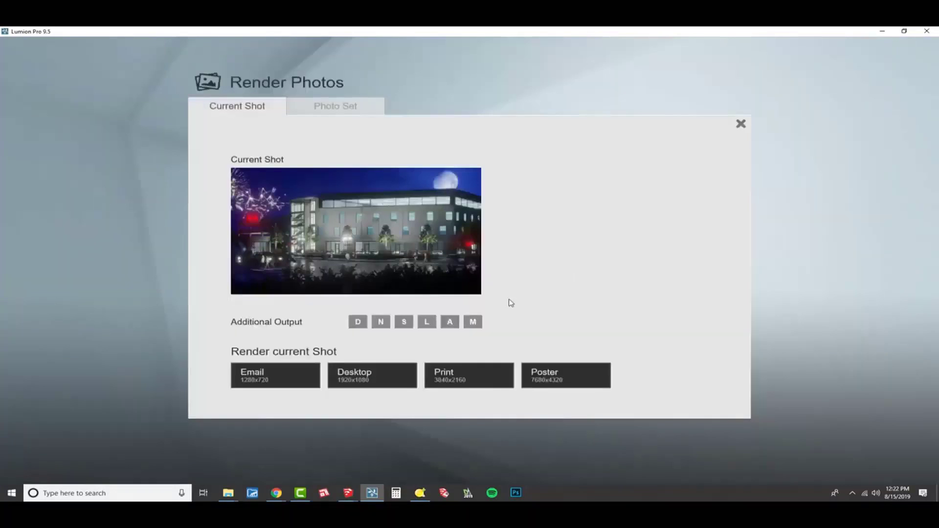
left_click(398, 378)
double_click(316, 127)
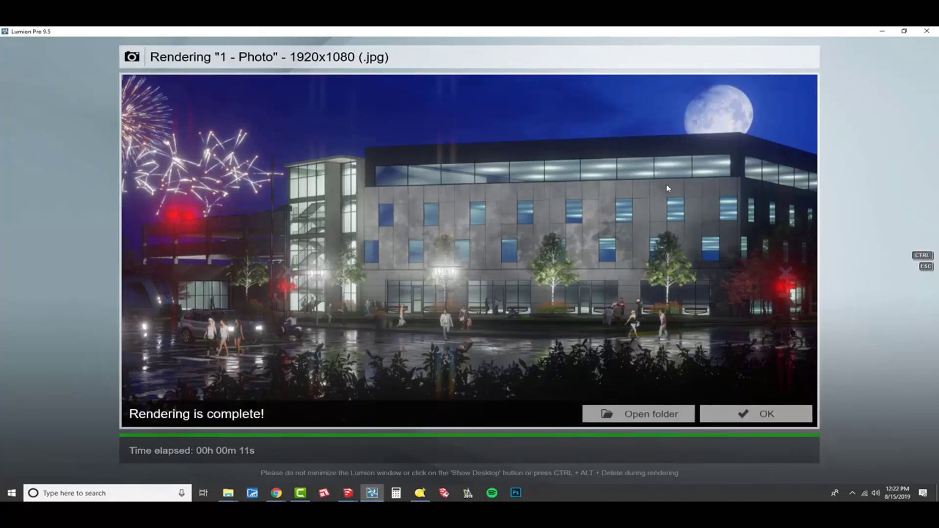
Step: Open the render's output folder and compare the original render 01.jpg with 02.jpg in the Photos viewer
left_click(672, 414)
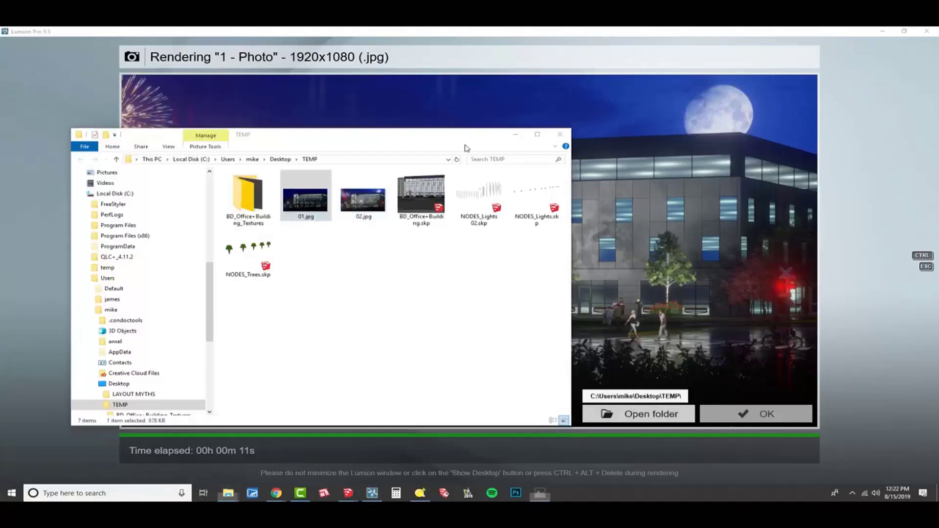
double_click(305, 200)
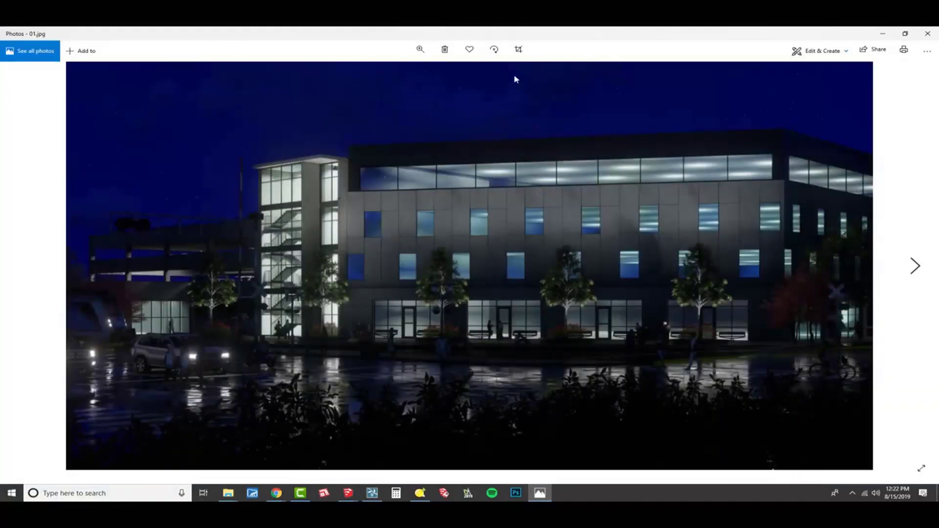
right_click(514, 77)
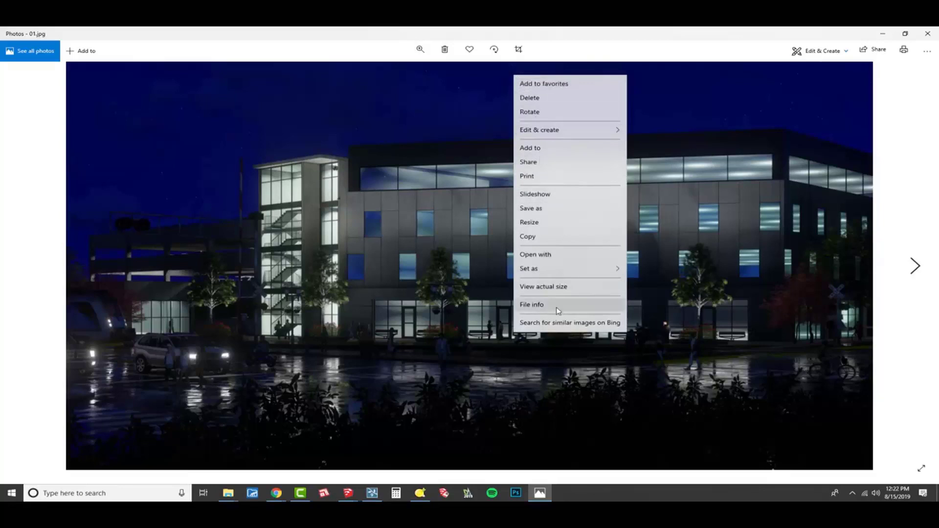
left_click(719, 282)
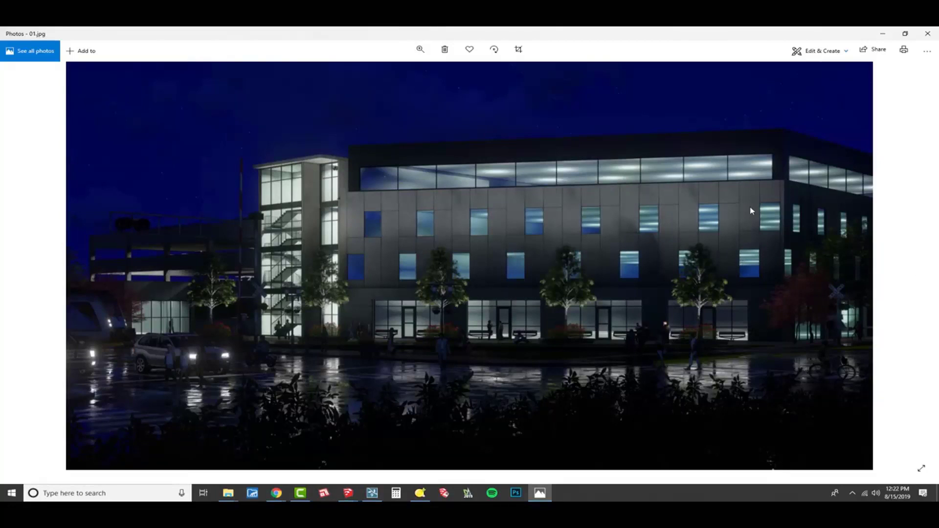
key("Right")
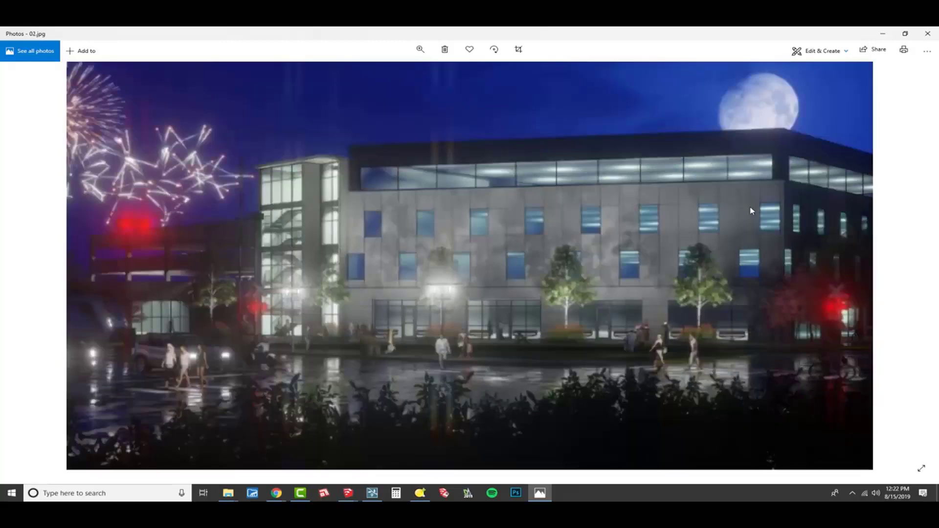